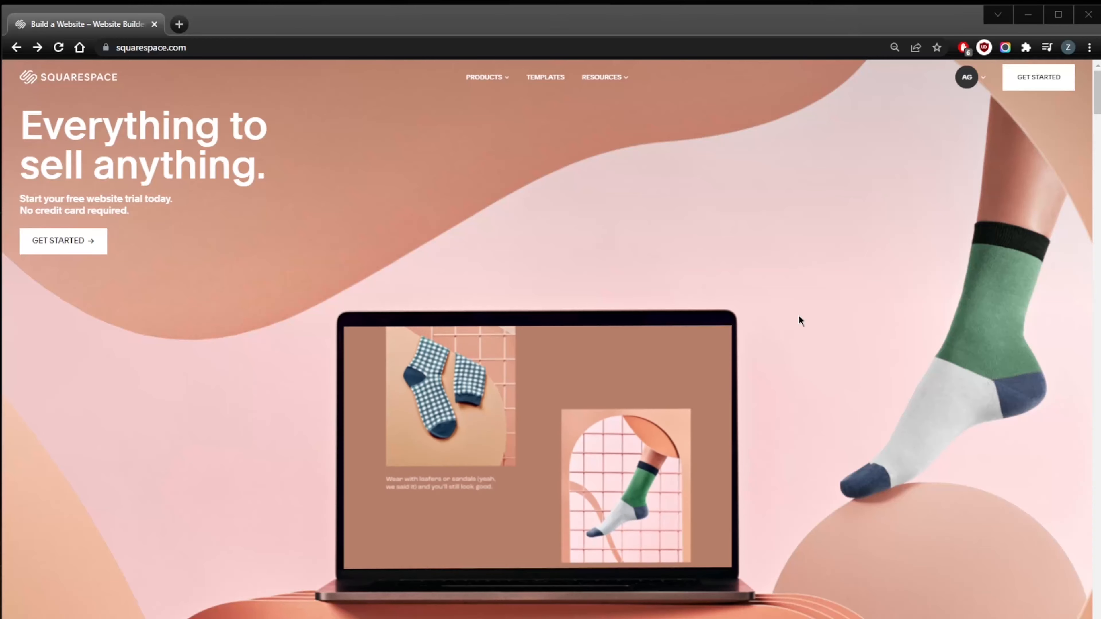
# - Get started on a new website by opening the template gallery
pyautogui.click(594, 24)
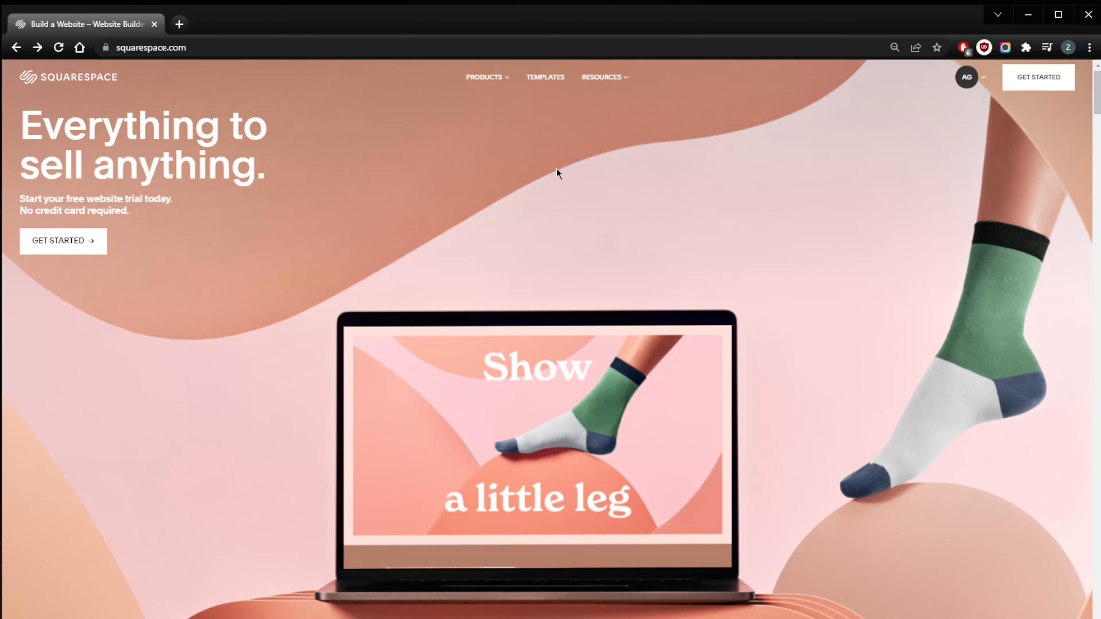
pyautogui.click(1056, 75)
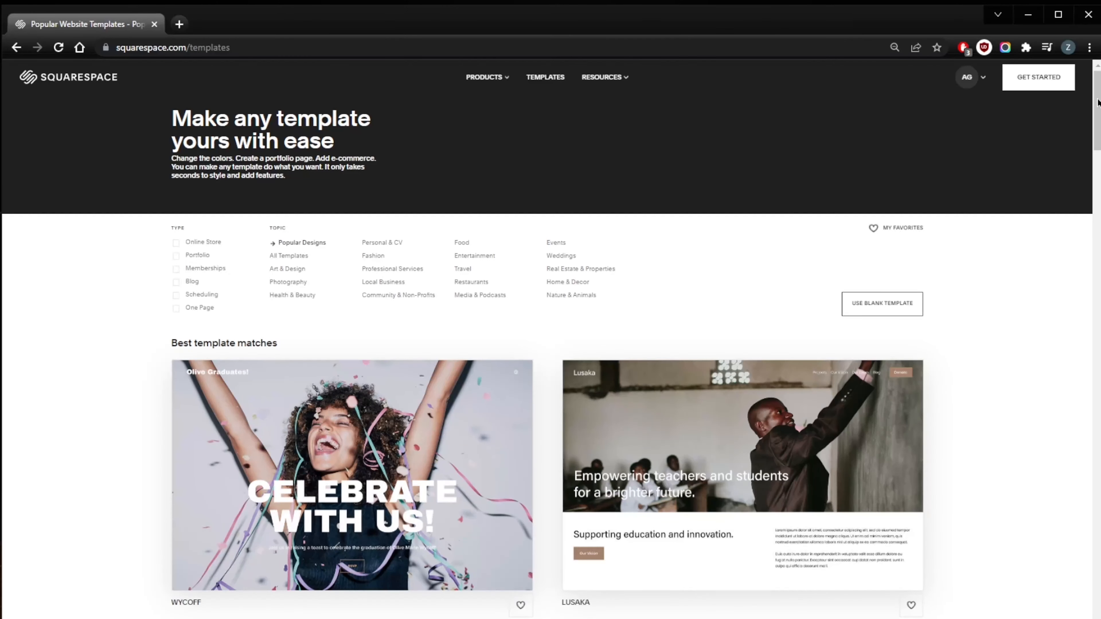
# - Browse the popular designs in the template gallery and compare their previews and start options
pyautogui.scroll(-6, 561, 280)
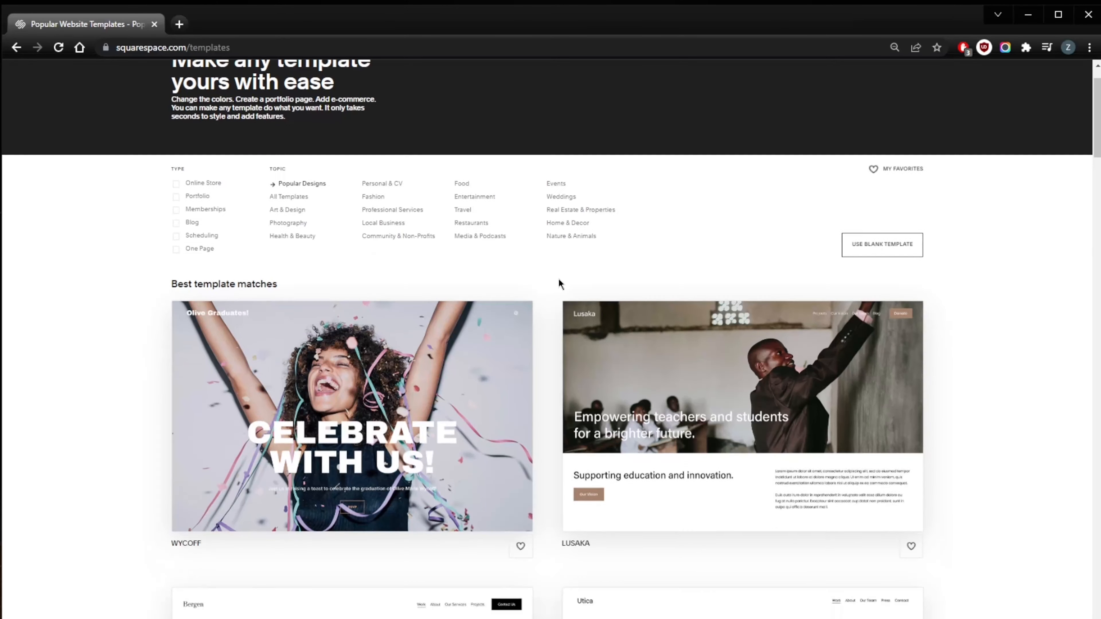
pyautogui.scroll(-6, 544, 243)
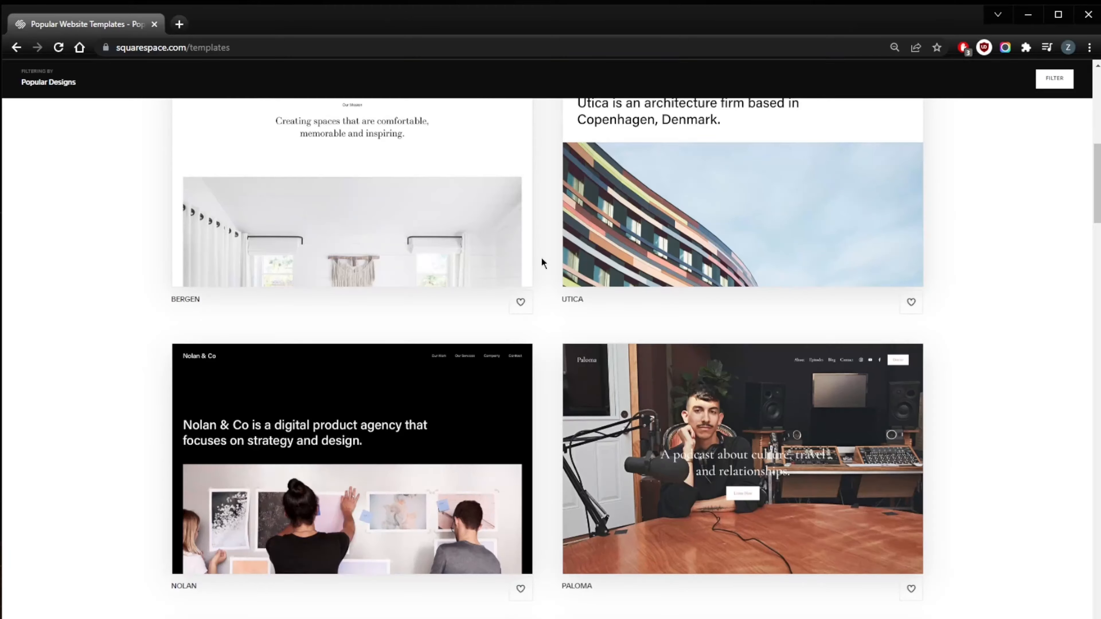
pyautogui.moveTo(494, 281)
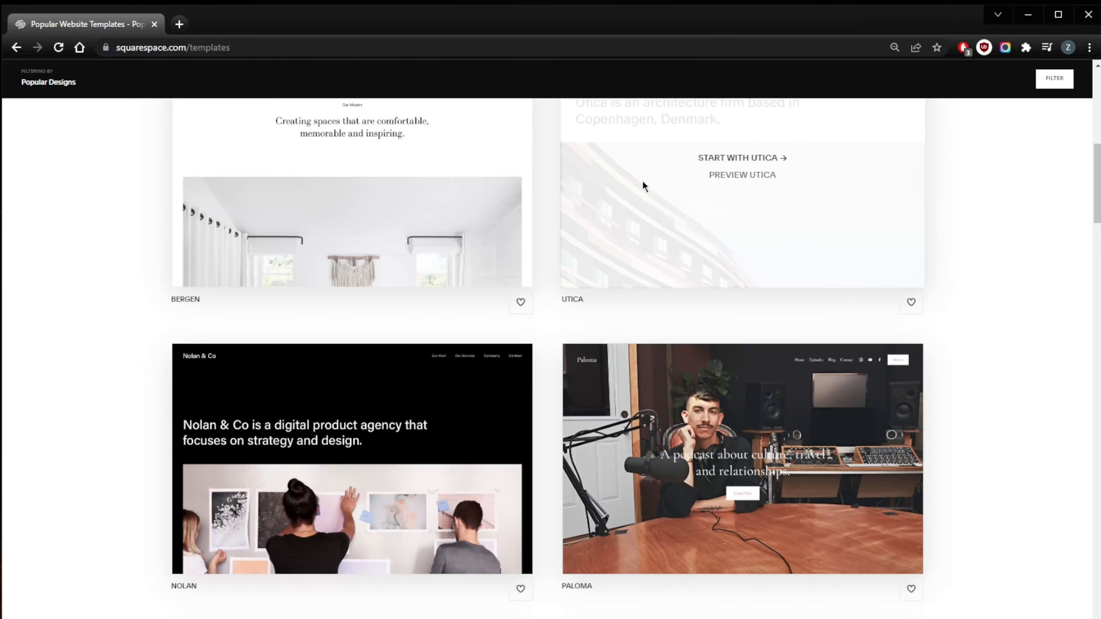
pyautogui.moveTo(604, 244)
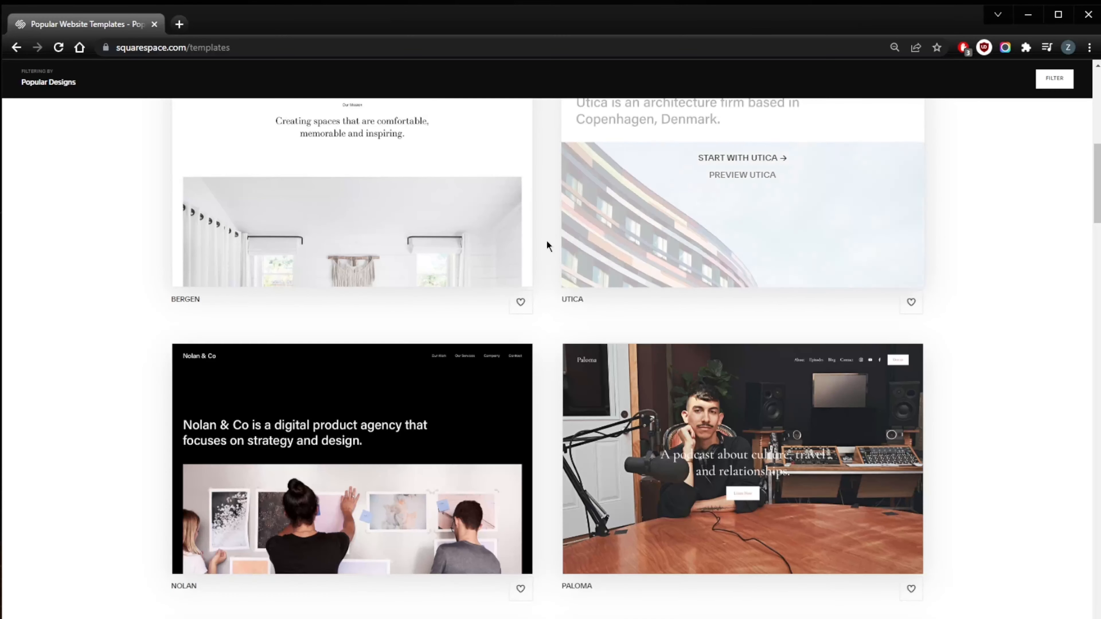
pyautogui.scroll(-15, 538, 291)
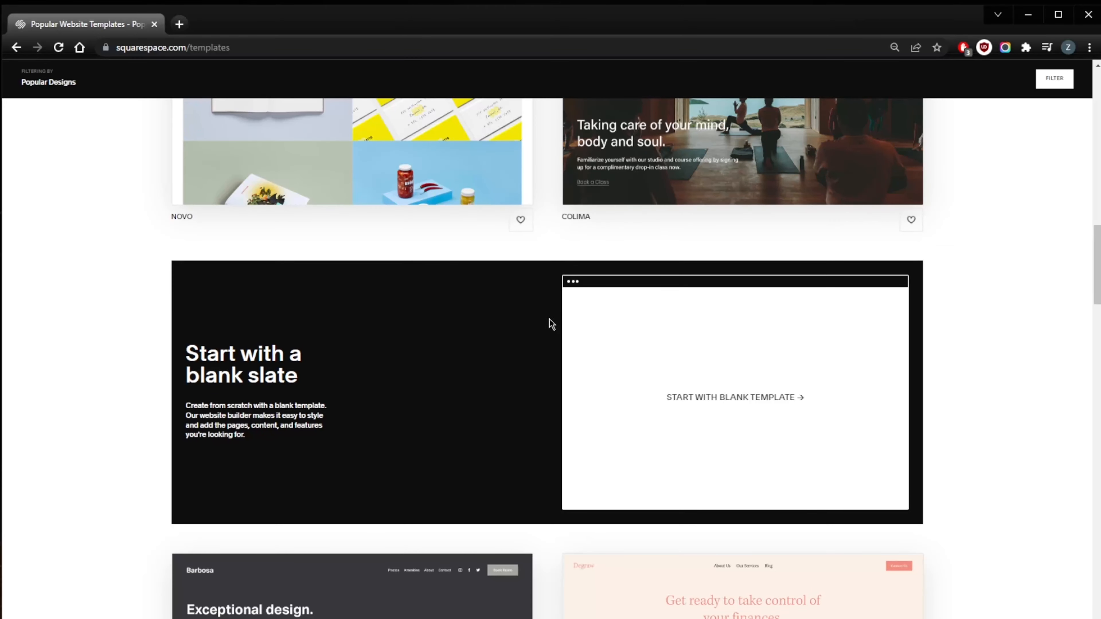
pyautogui.scroll(-9, 549, 323)
pyautogui.scroll(9, 537, 381)
pyautogui.scroll(-6, 542, 384)
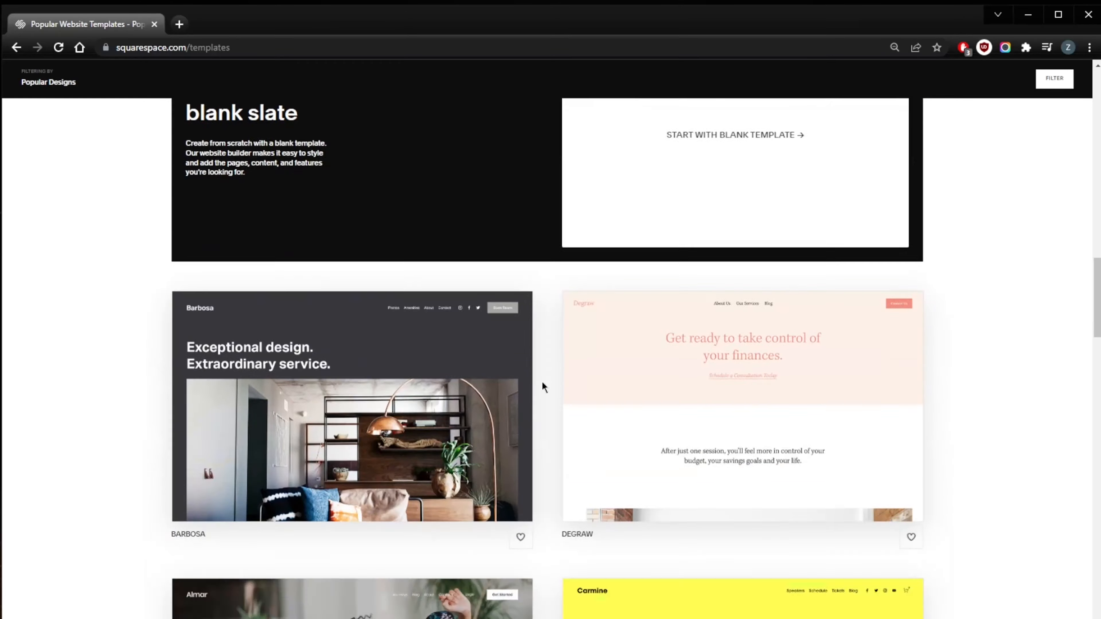
pyautogui.scroll(-17, 542, 384)
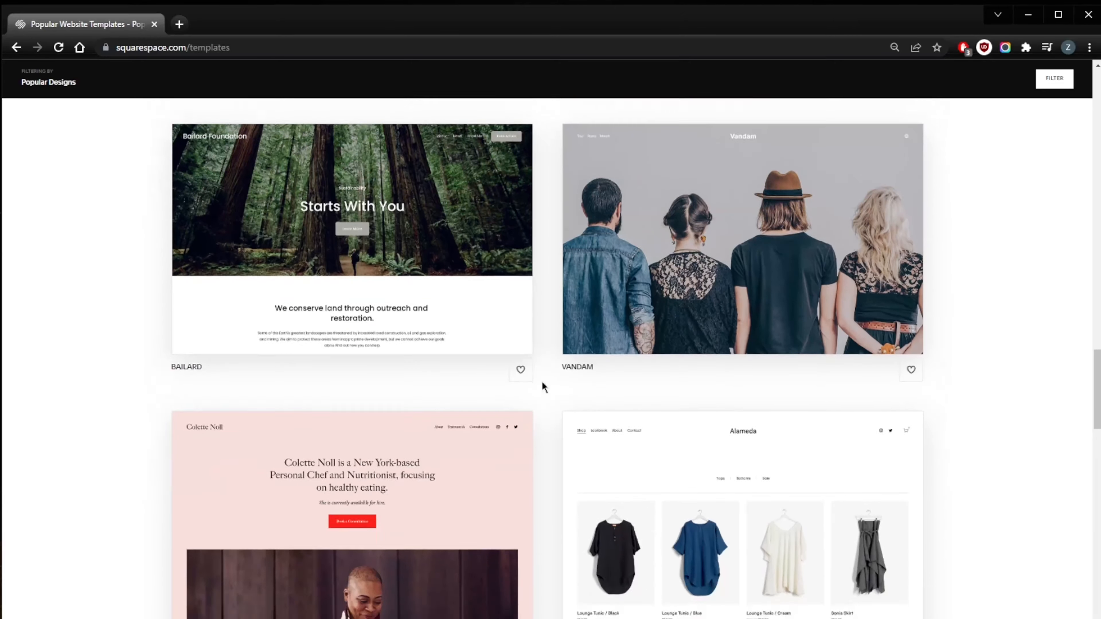
pyautogui.scroll(-4, 542, 381)
pyautogui.scroll(-10, 567, 368)
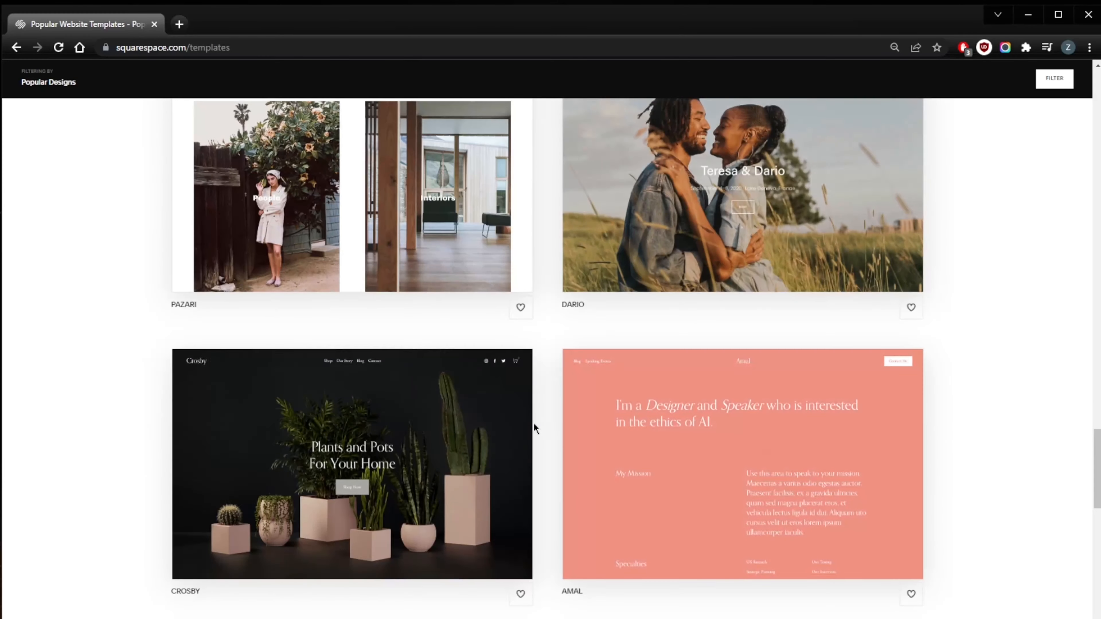
pyautogui.scroll(20, 534, 424)
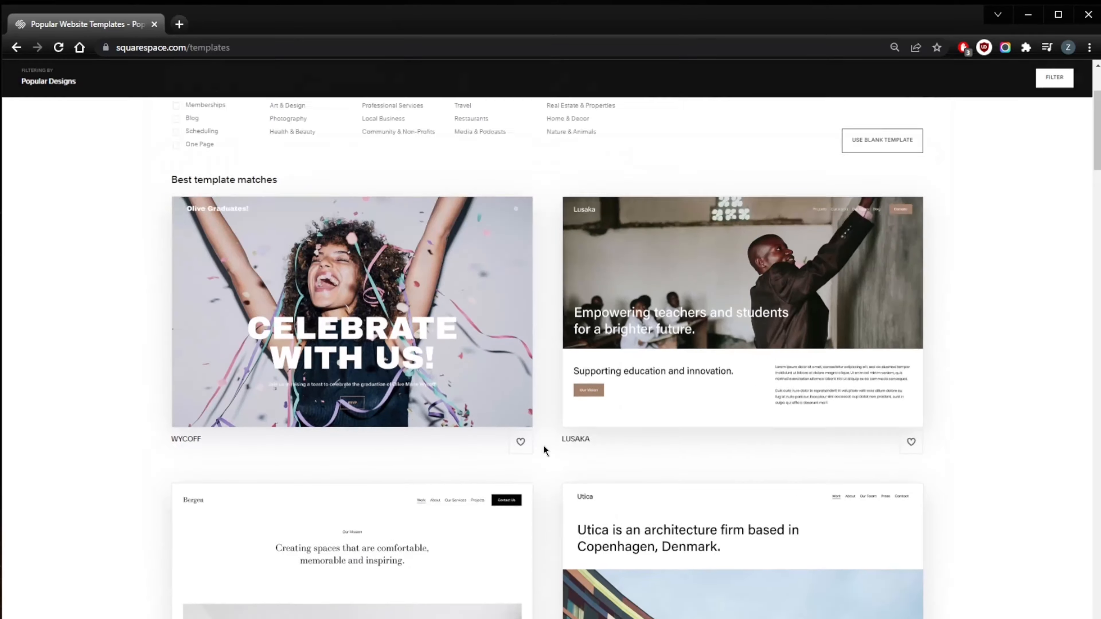
pyautogui.scroll(-20, 543, 445)
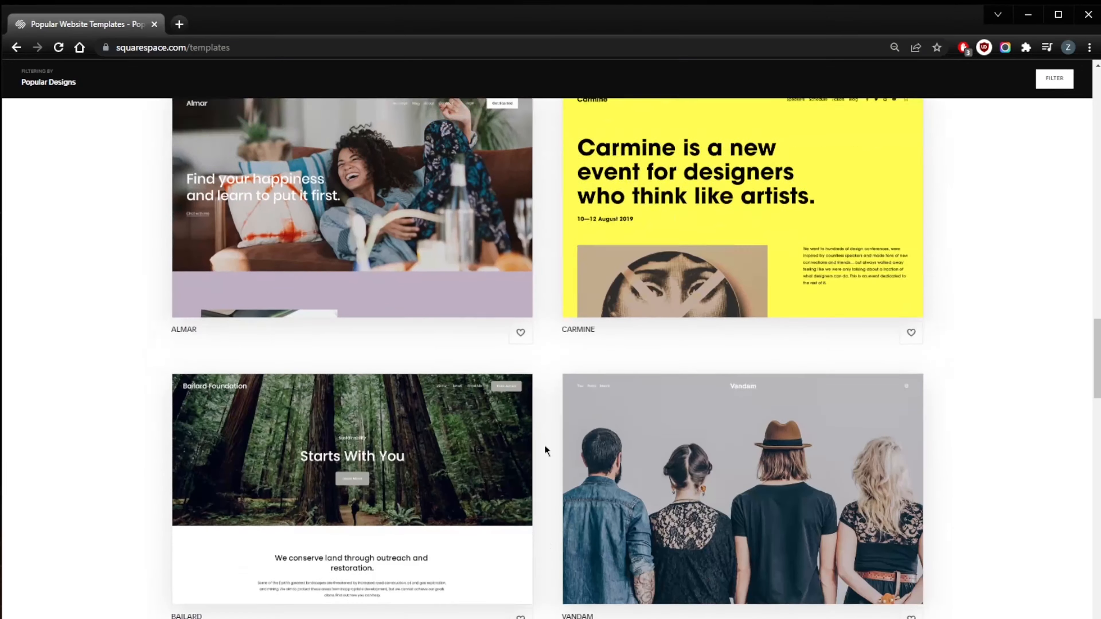
pyautogui.scroll(-5, 545, 445)
pyautogui.scroll(4, 545, 449)
pyautogui.moveTo(442, 426)
pyautogui.scroll(-6, 442, 426)
pyautogui.moveTo(631, 423)
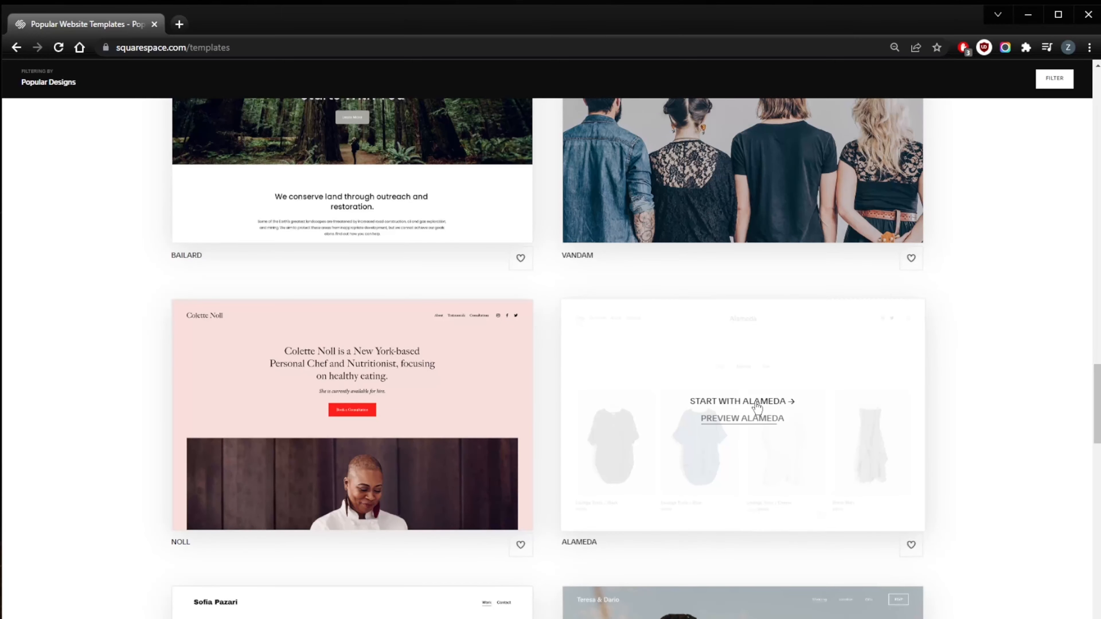
pyautogui.scroll(-8, 546, 467)
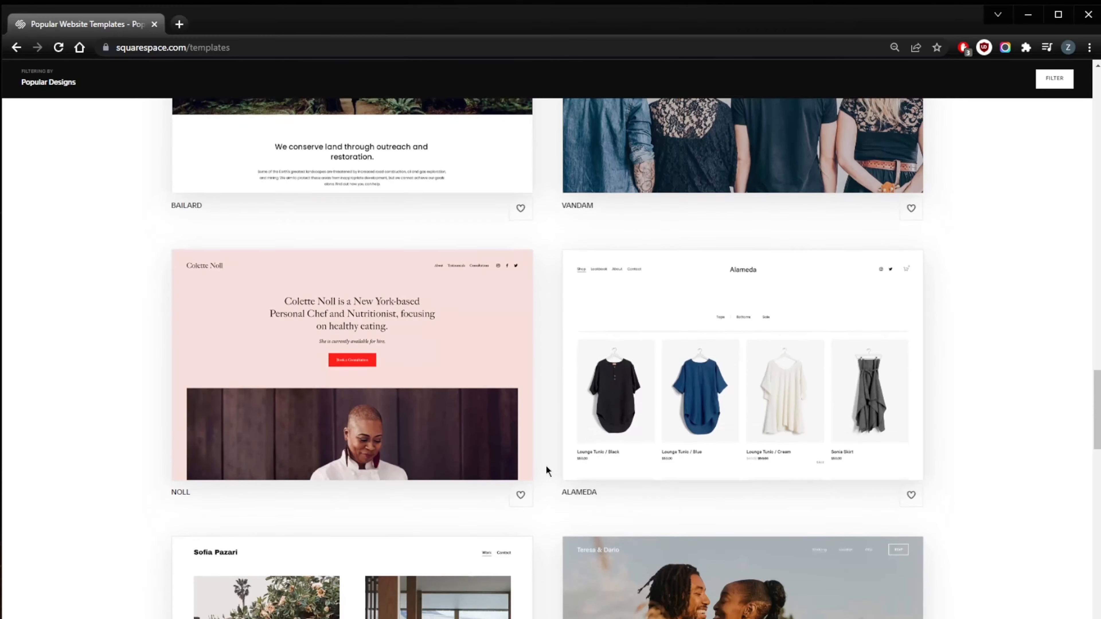
# - Start a new site from the Bailard template
pyautogui.scroll(10, 546, 469)
pyautogui.scroll(5, 546, 466)
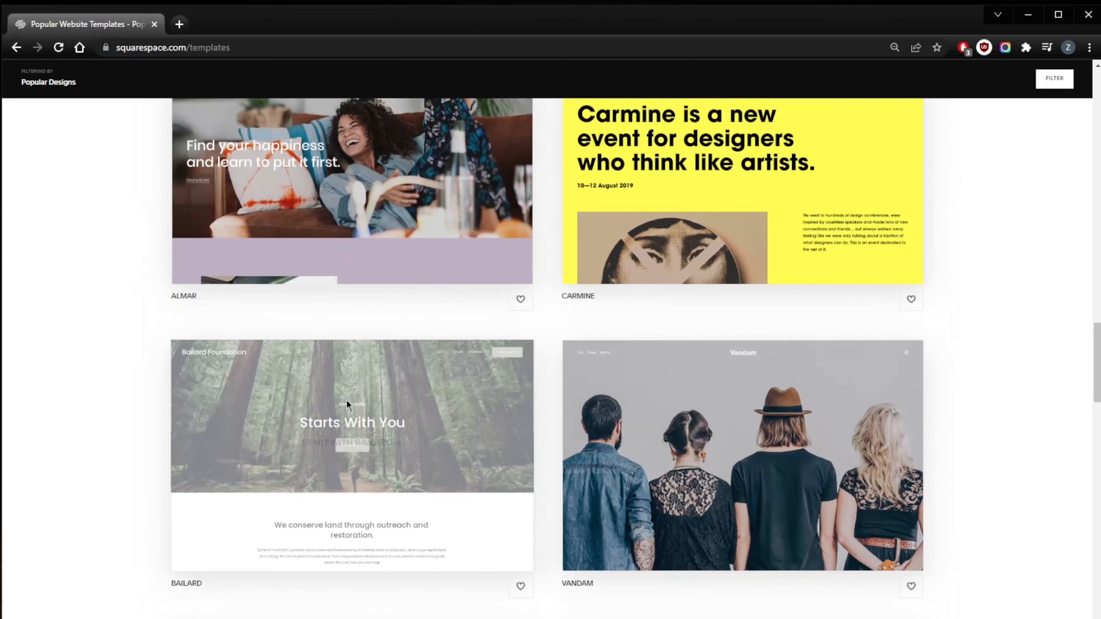
pyautogui.click(352, 445)
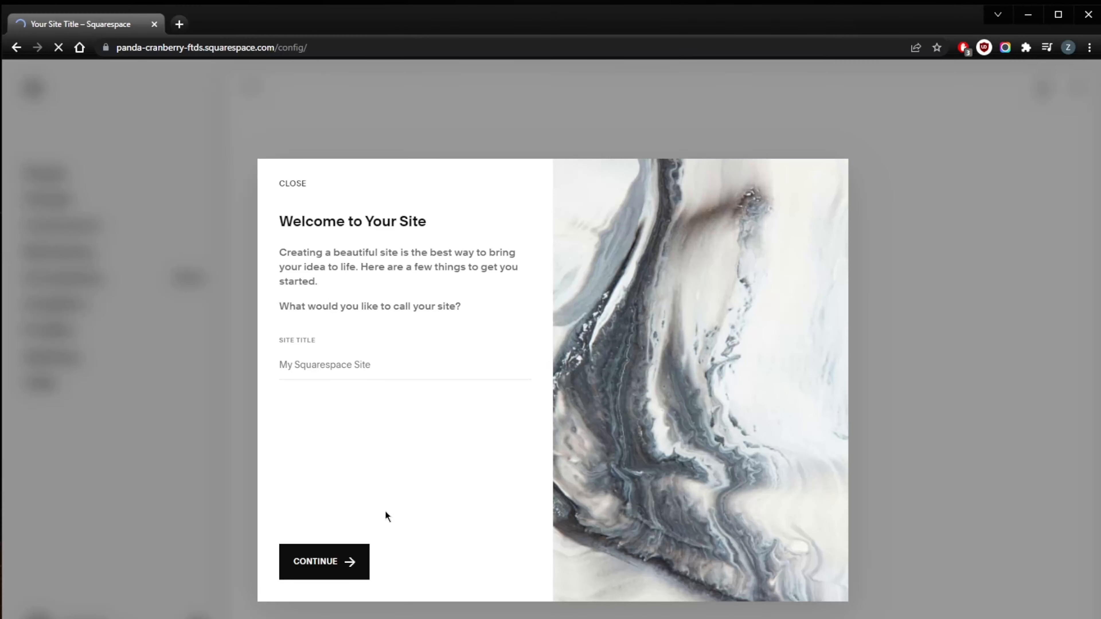
# - Go through the welcome introduction without giving a site title, and set the Assistant to not show again
pyautogui.click(351, 573)
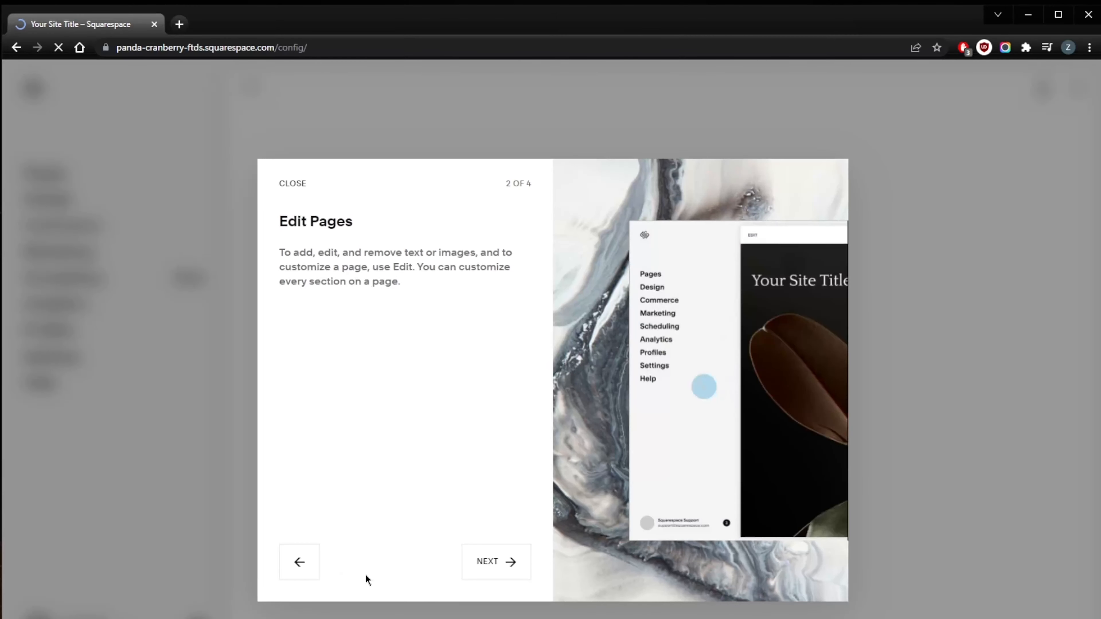
pyautogui.click(488, 569)
pyautogui.click(507, 569)
pyautogui.click(503, 567)
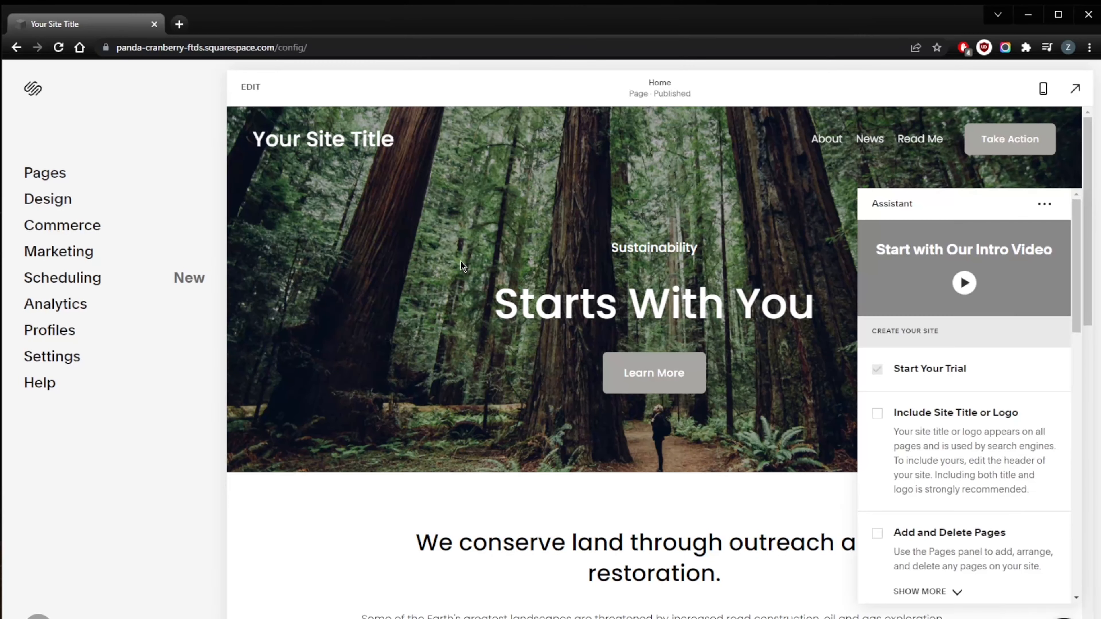
pyautogui.click(1044, 204)
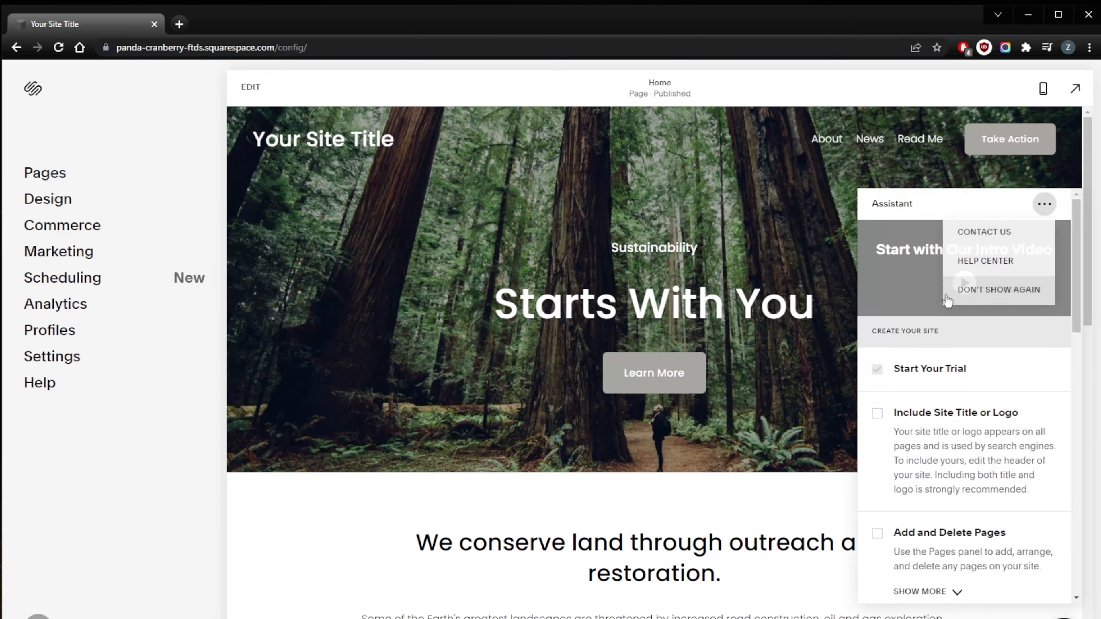
pyautogui.click(991, 290)
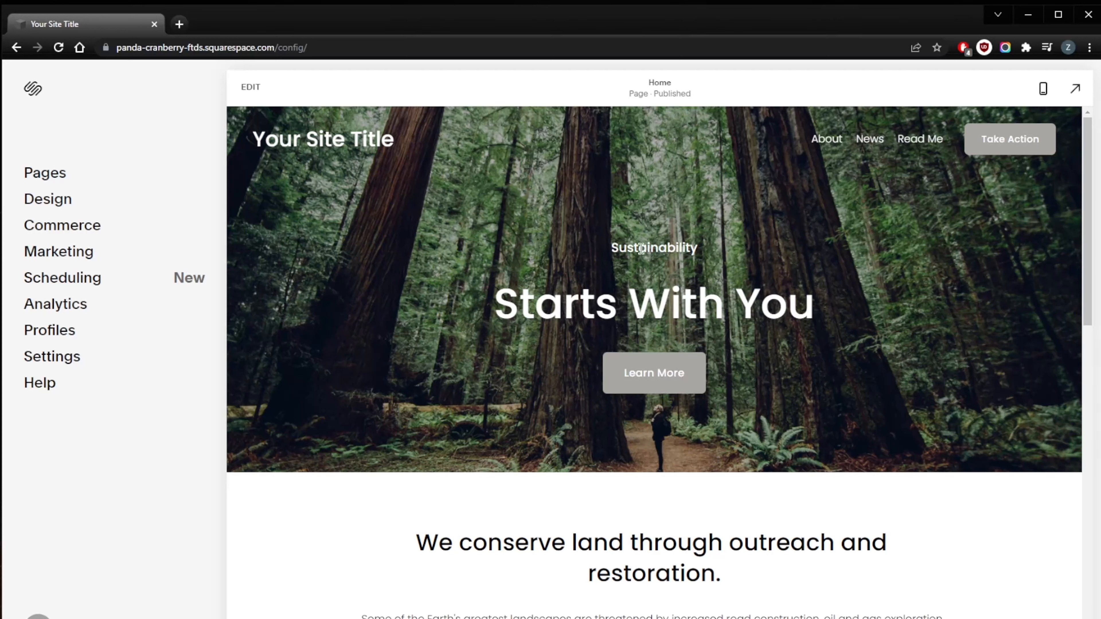
# - Open the home page for editing, look over its editable sections, and leave the editor
pyautogui.click(251, 87)
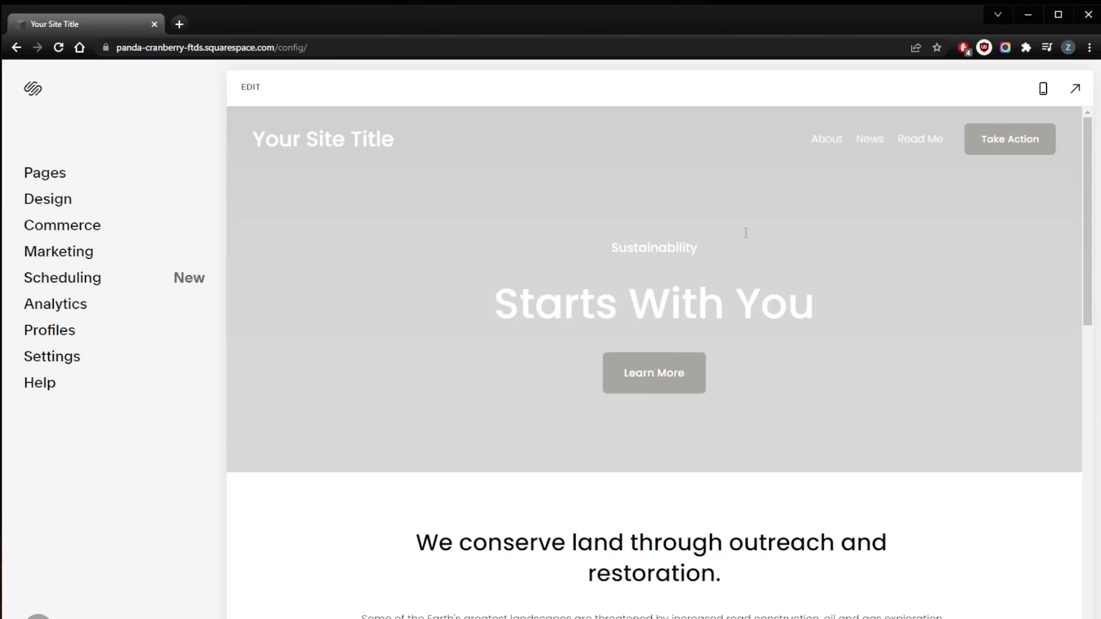
pyautogui.scroll(-10, 592, 422)
pyautogui.scroll(10, 588, 424)
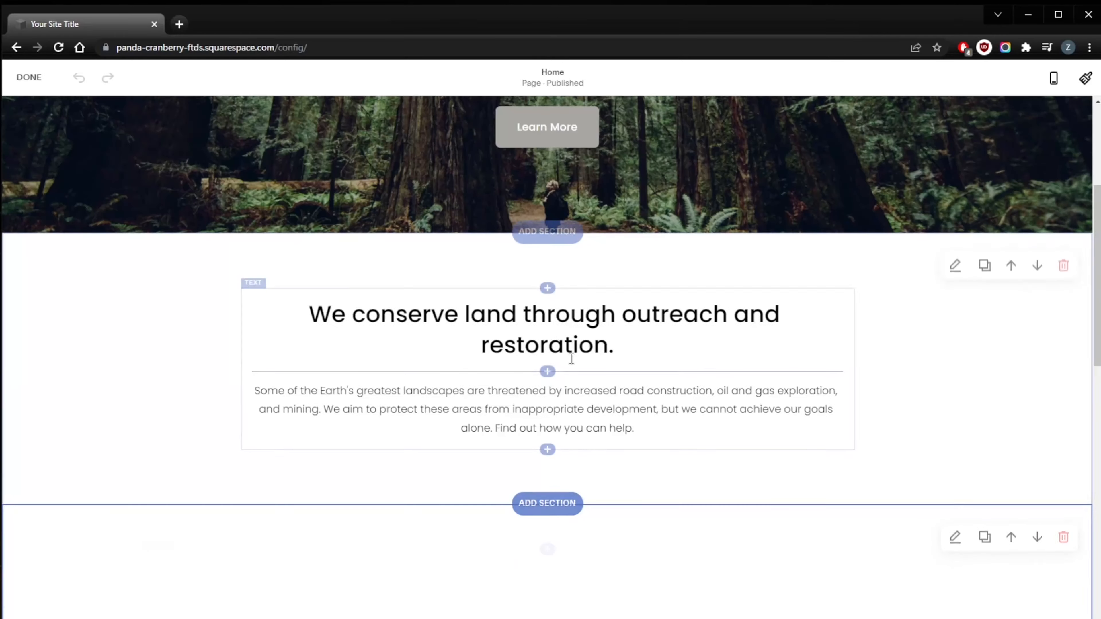
pyautogui.click(28, 78)
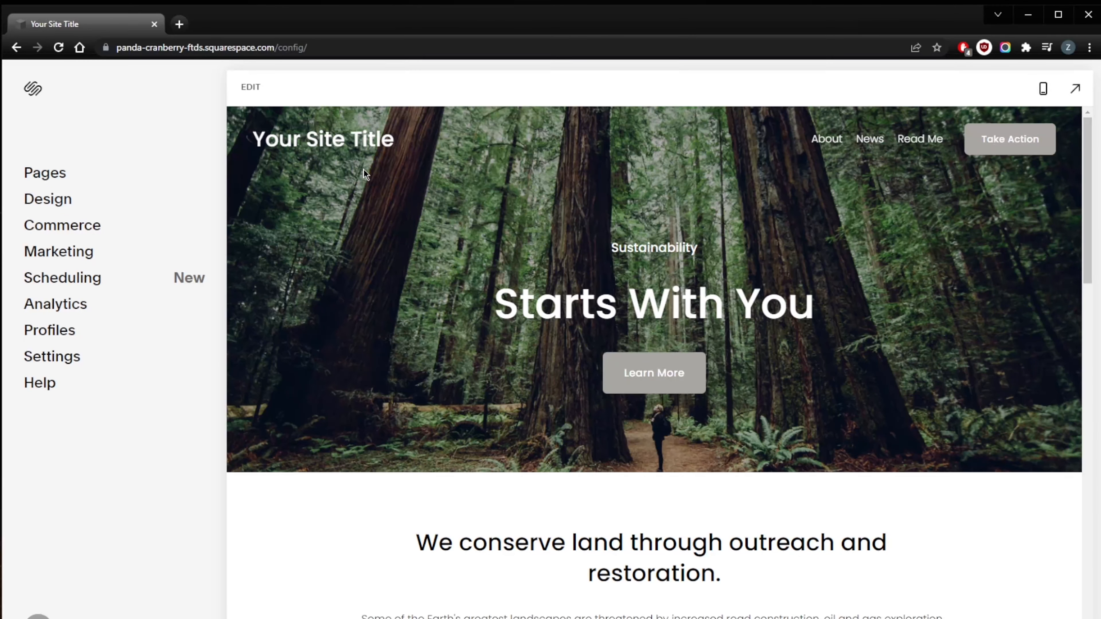
# - Add a store page with the Store 2 layout to the site's not-linked pages
pyautogui.click(28, 173)
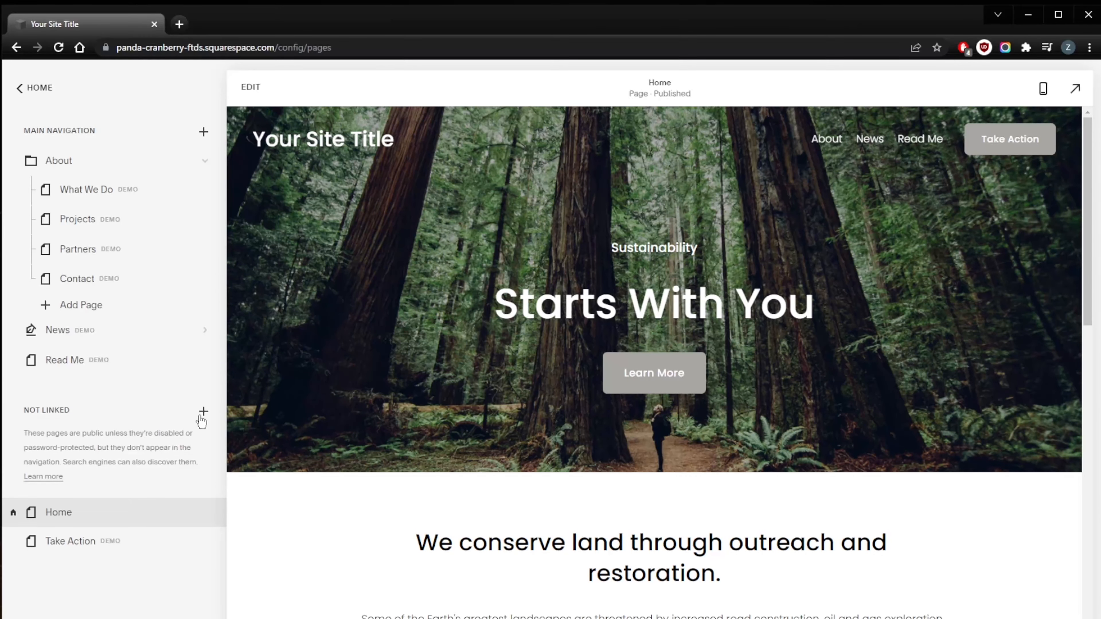
pyautogui.click(203, 411)
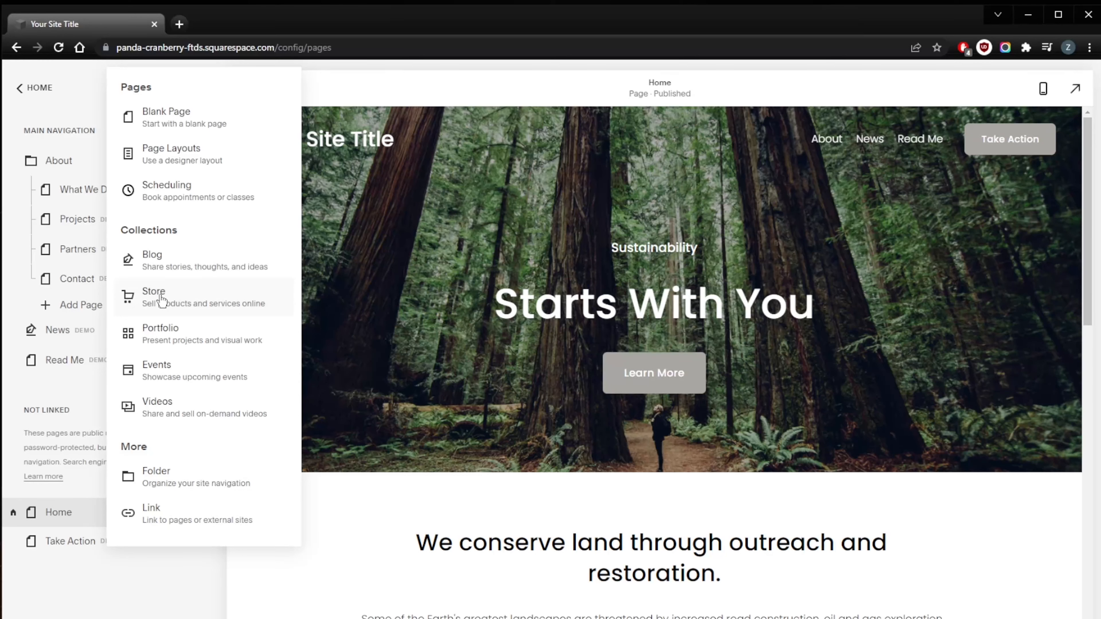
pyautogui.click(172, 303)
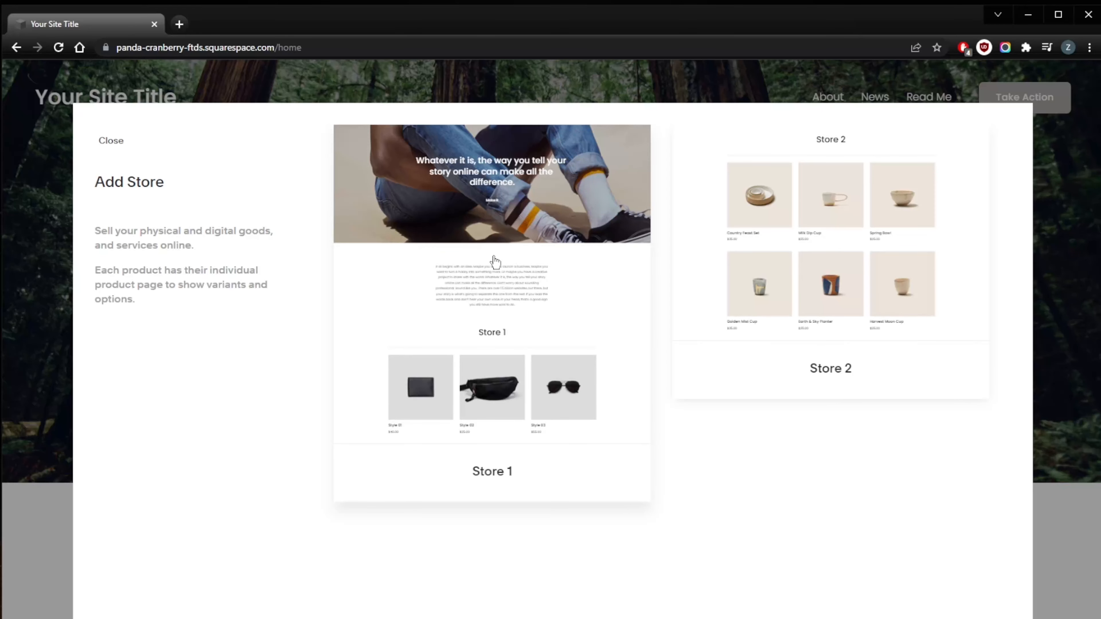
pyautogui.click(814, 240)
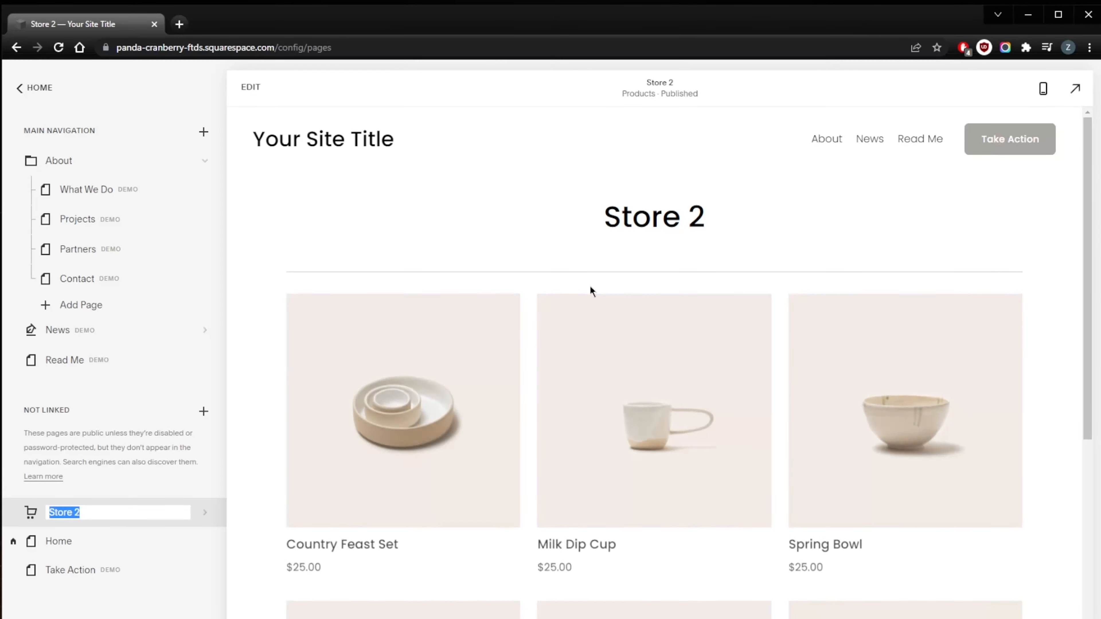
# - Open the Store 2 page for editing and dismiss its store setup steps, choosing to be reminded
pyautogui.scroll(-6, 600, 338)
pyautogui.scroll(6, 601, 338)
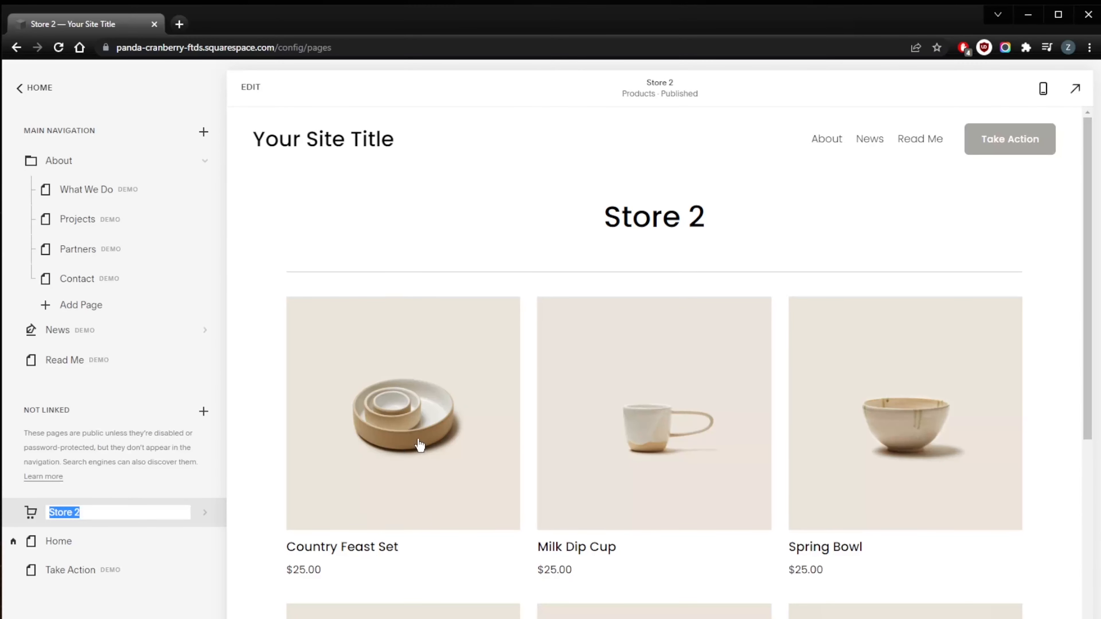
pyautogui.scroll(-3, 419, 445)
pyautogui.scroll(3, 481, 422)
pyautogui.click(251, 89)
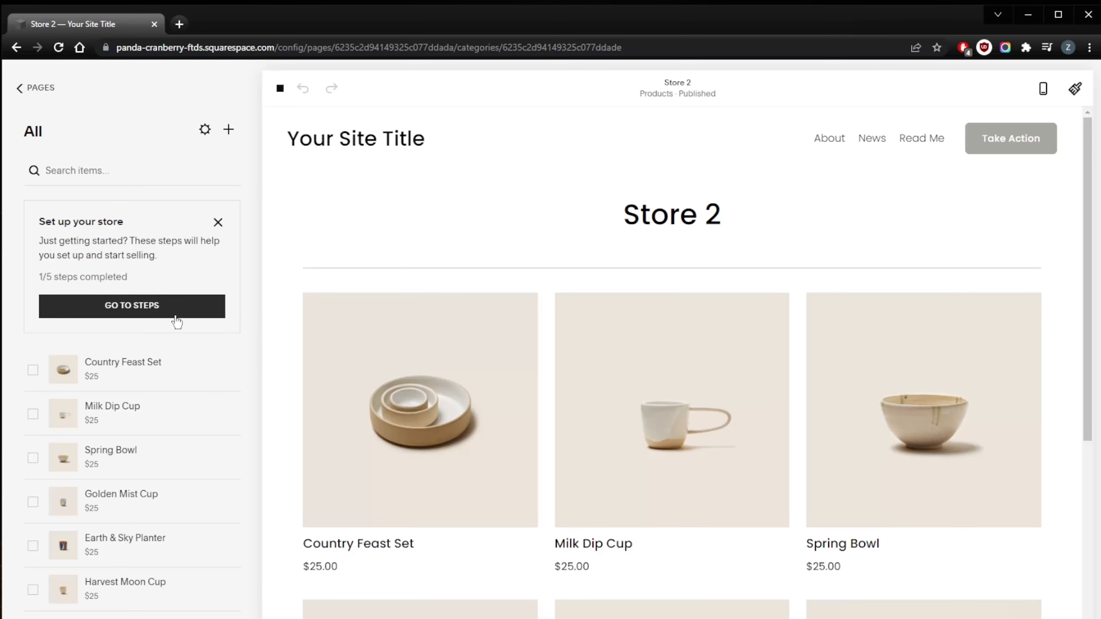
pyautogui.click(218, 223)
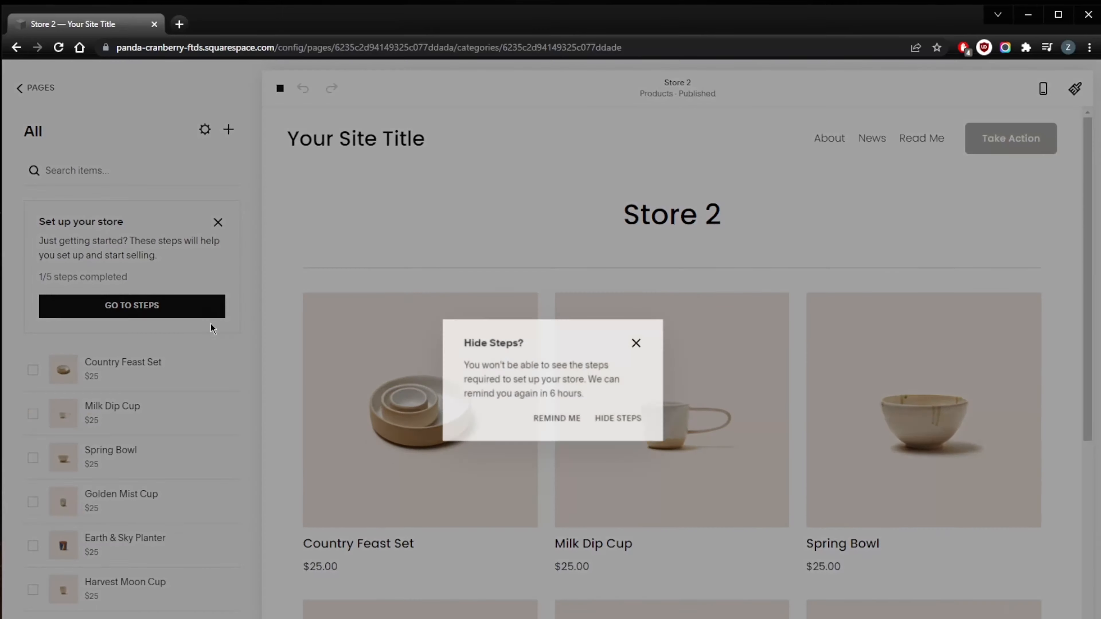
pyautogui.click(558, 419)
# - Look over the Store 2 product grid and open the Milk Dip Cup product page
pyautogui.scroll(-7, 656, 320)
pyautogui.scroll(2, 656, 368)
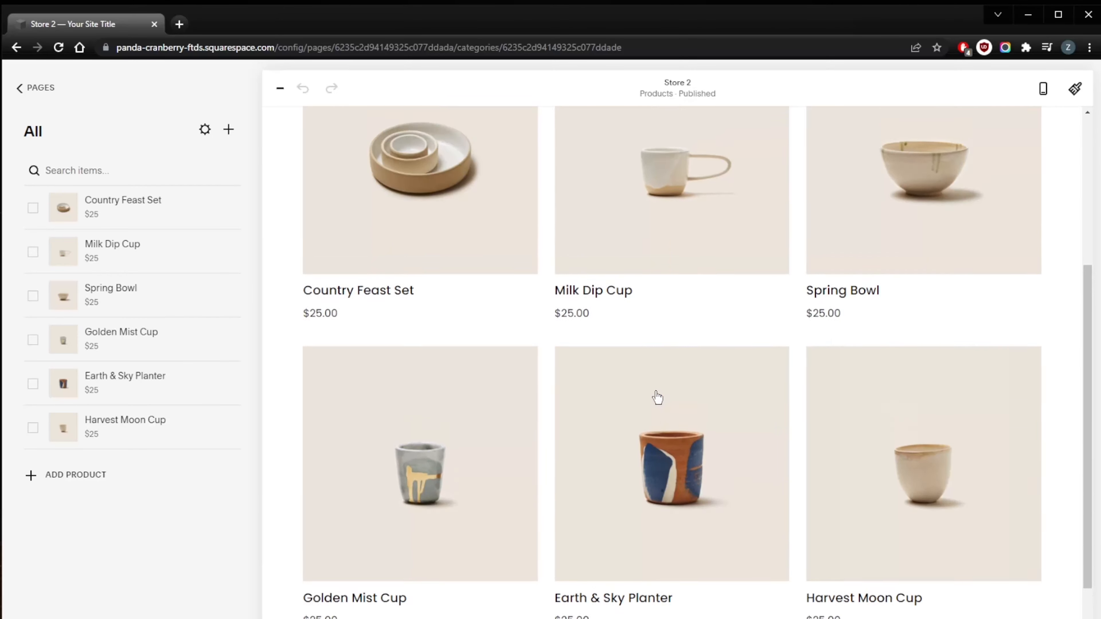
pyautogui.scroll(5, 657, 398)
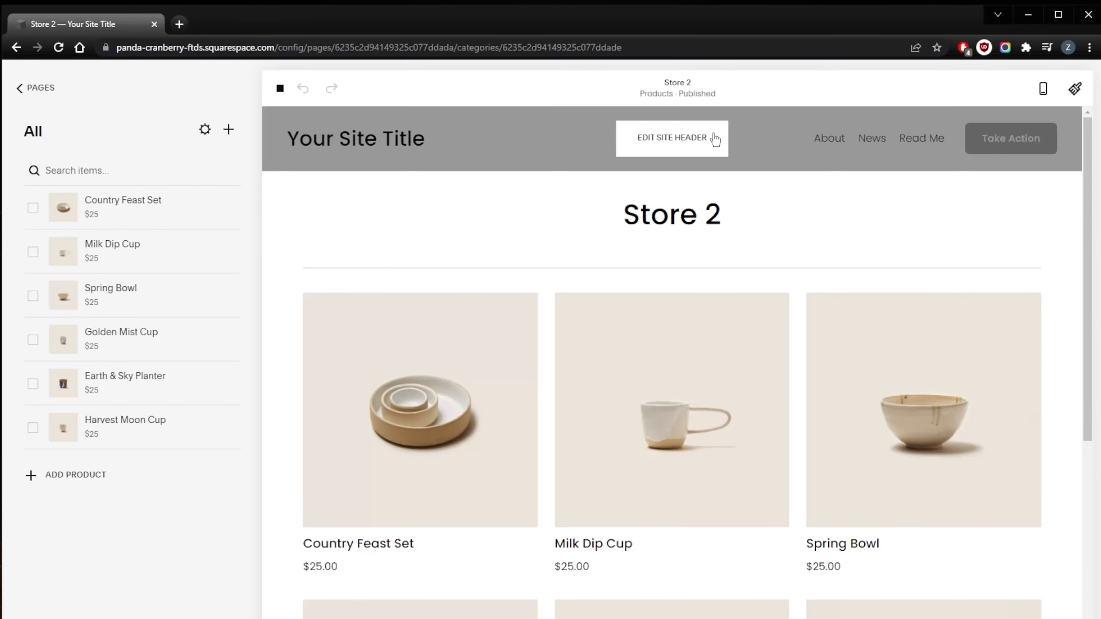
pyautogui.scroll(-3, 672, 305)
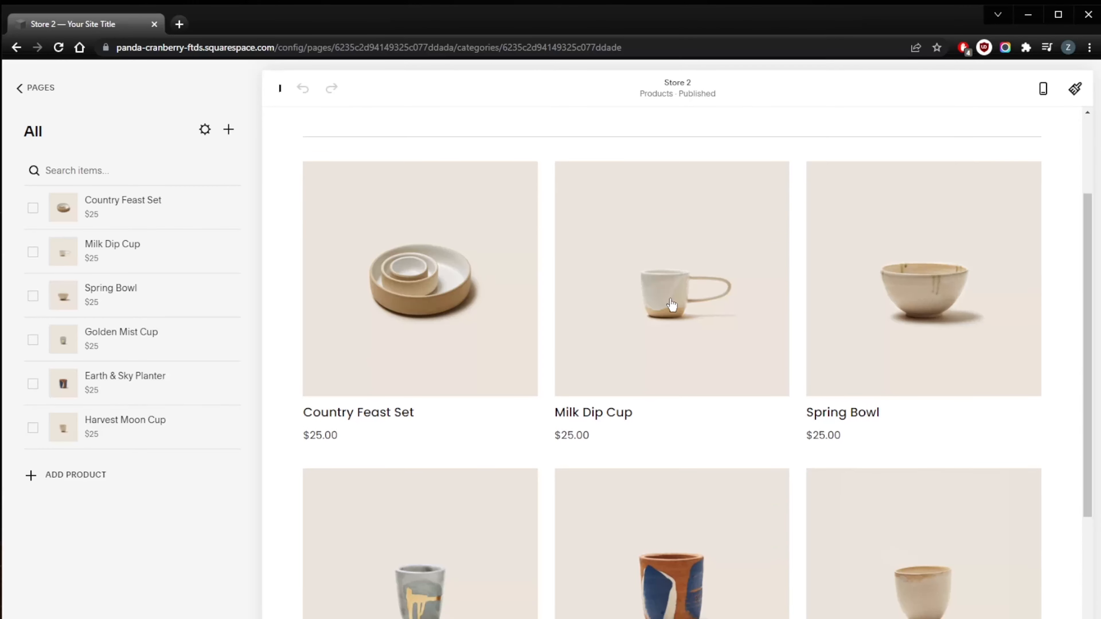
pyautogui.click(675, 303)
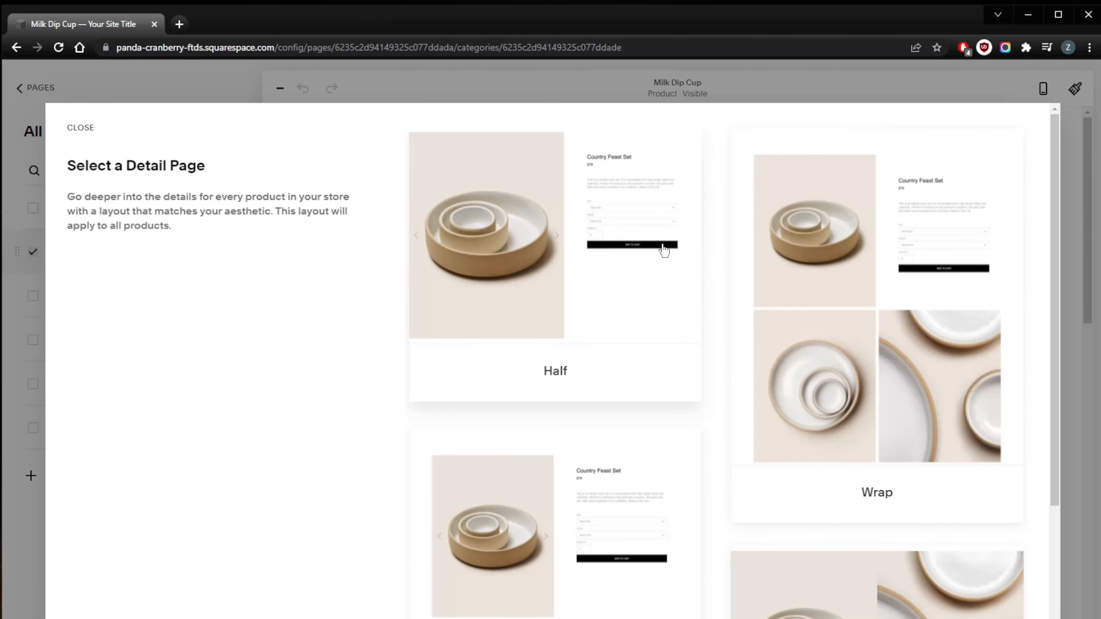
# - Compare the product detail page layouts and apply the Half layout
pyautogui.scroll(-4, 794, 459)
pyautogui.scroll(4, 793, 458)
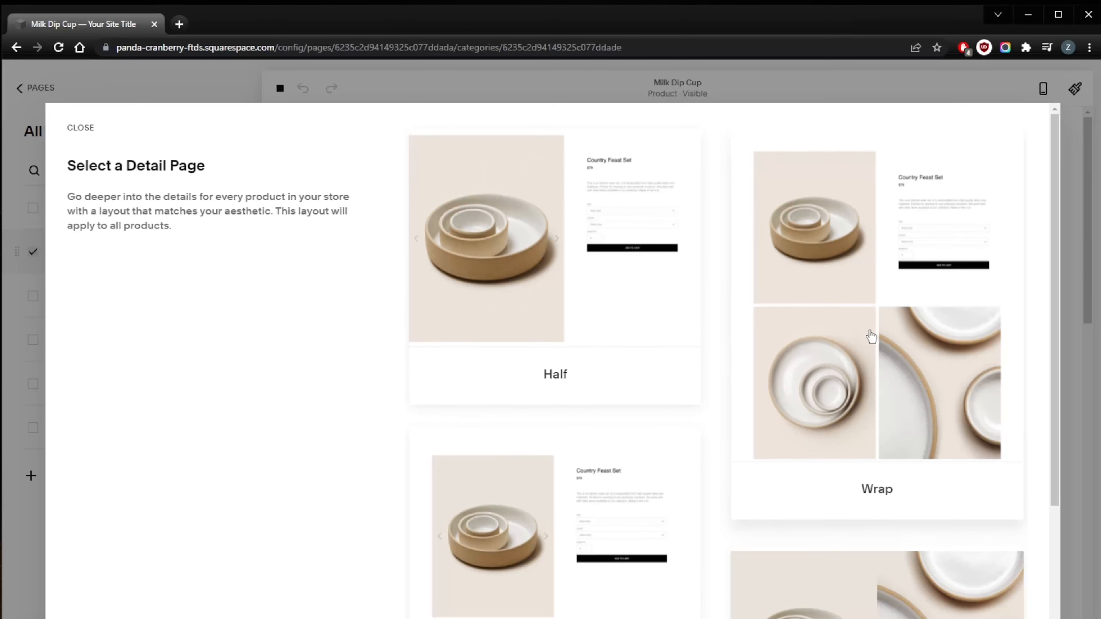
pyautogui.scroll(-3, 871, 336)
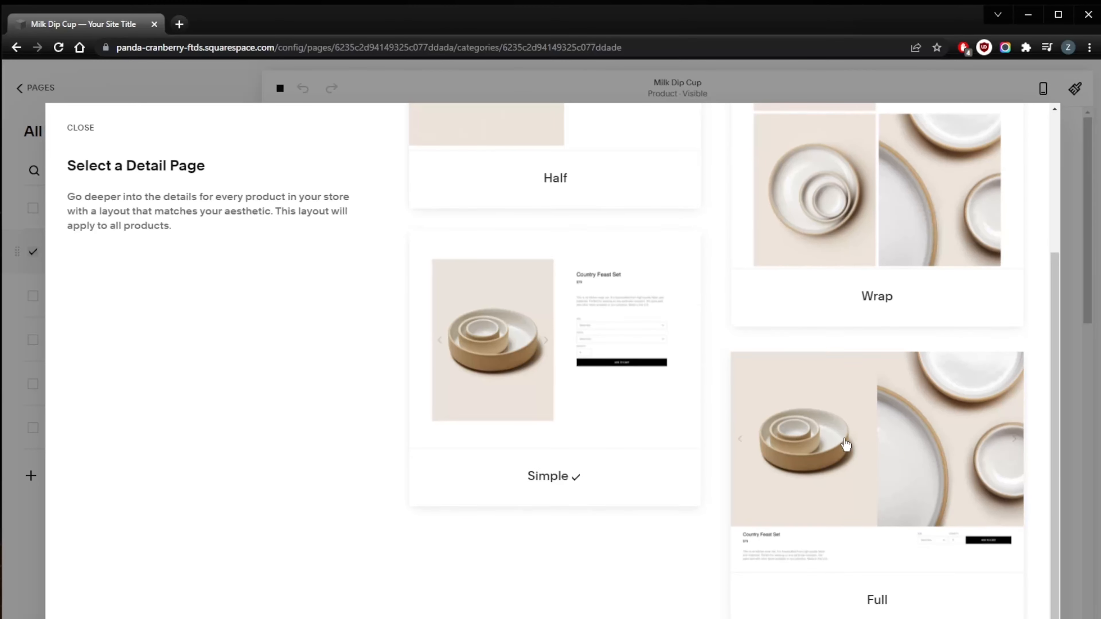
pyautogui.scroll(3, 845, 444)
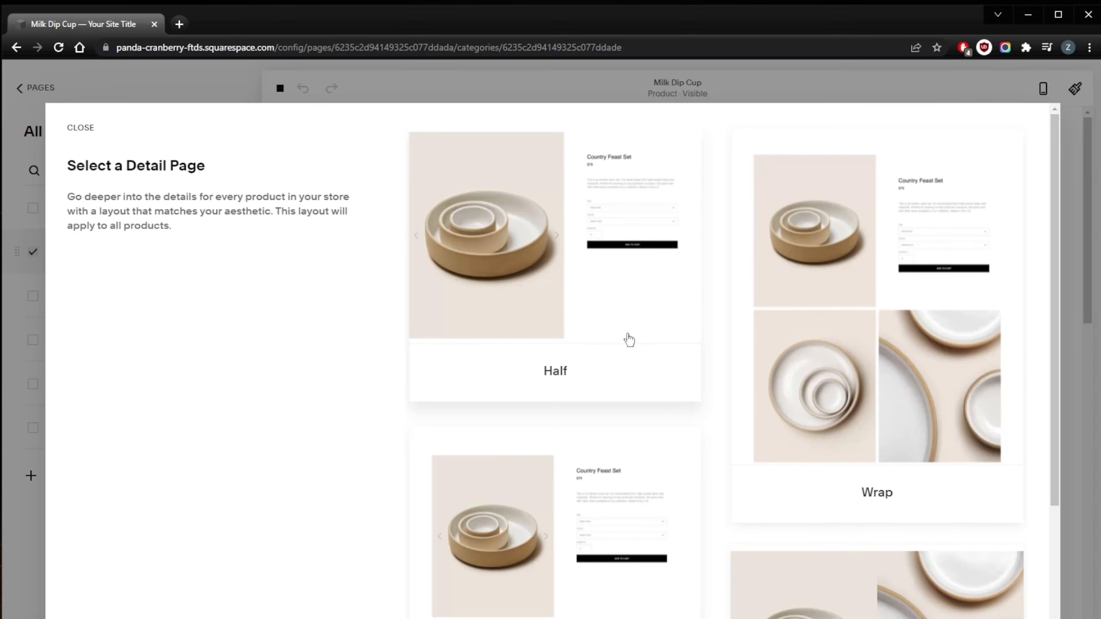
pyautogui.scroll(-3, 628, 339)
pyautogui.scroll(3, 777, 374)
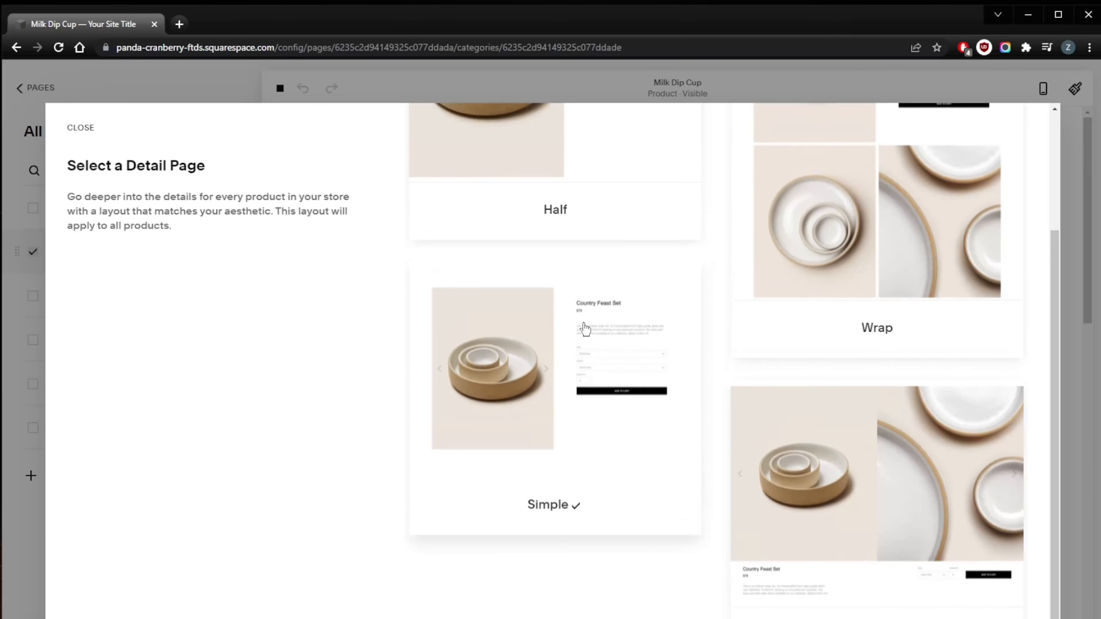
pyautogui.scroll(-3, 683, 306)
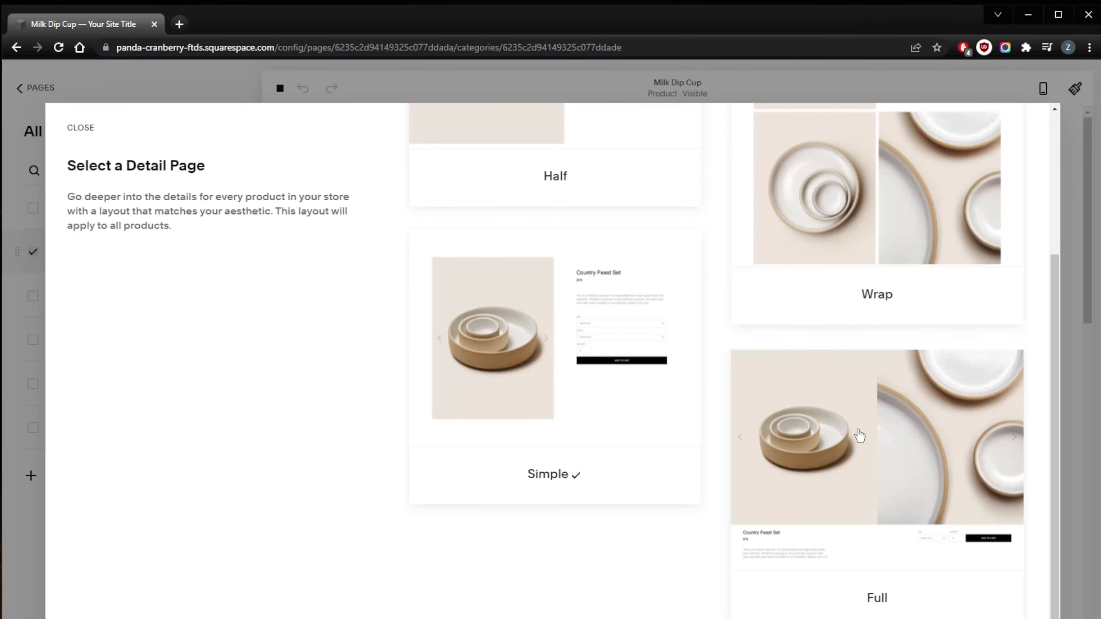
pyautogui.scroll(3, 733, 407)
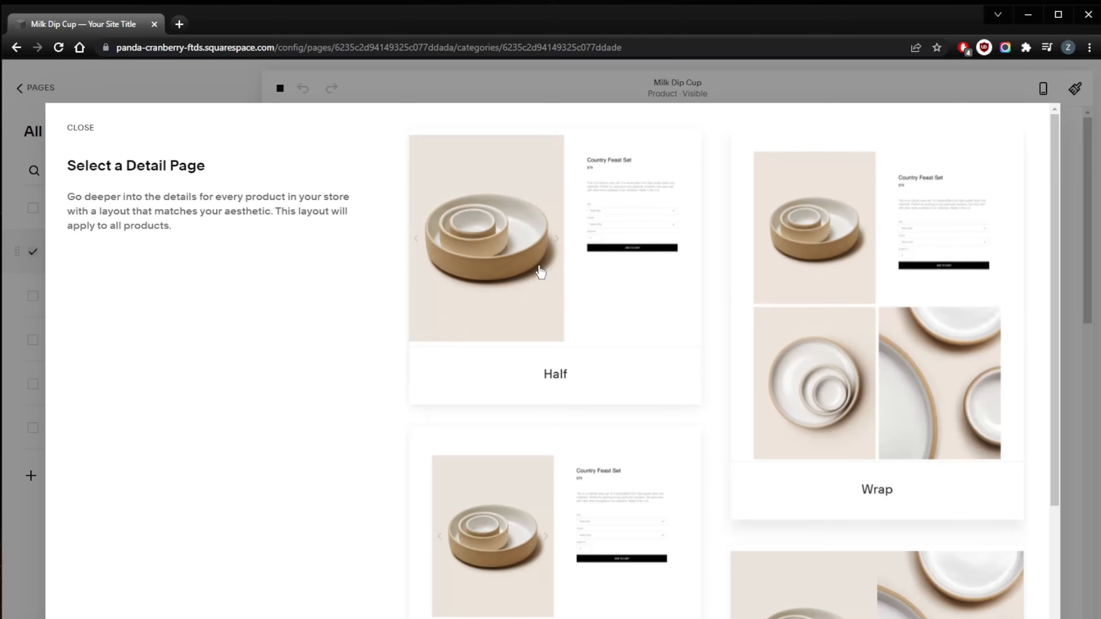
pyautogui.click(528, 211)
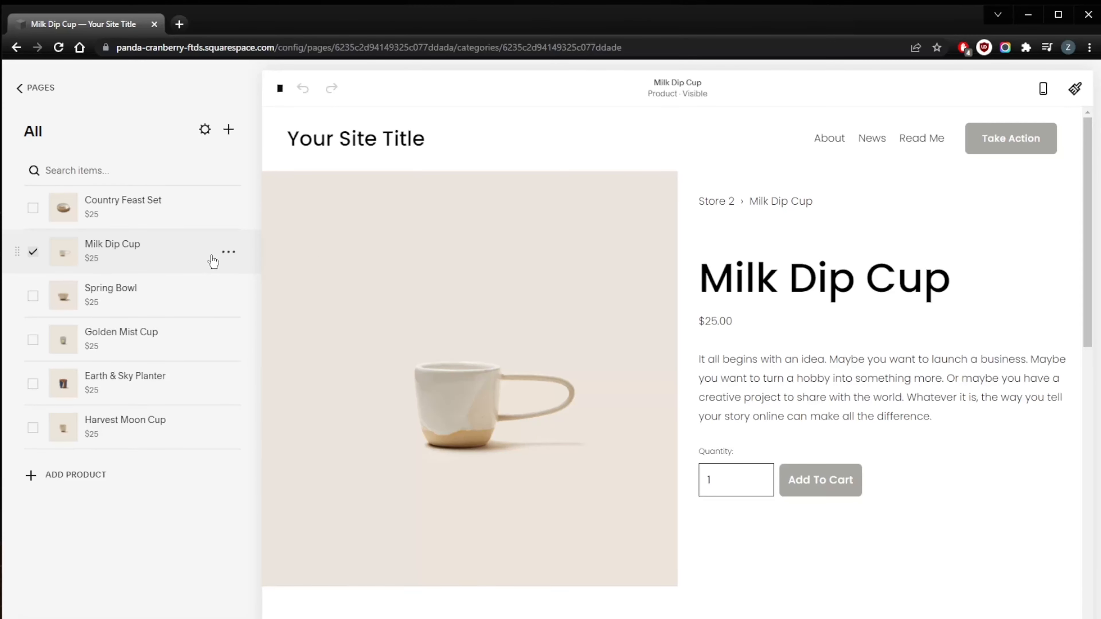
# - Open the Milk Dip Cup's product settings, review its details, images and inventory, and leave without saving
pyautogui.click(229, 251)
pyautogui.click(236, 285)
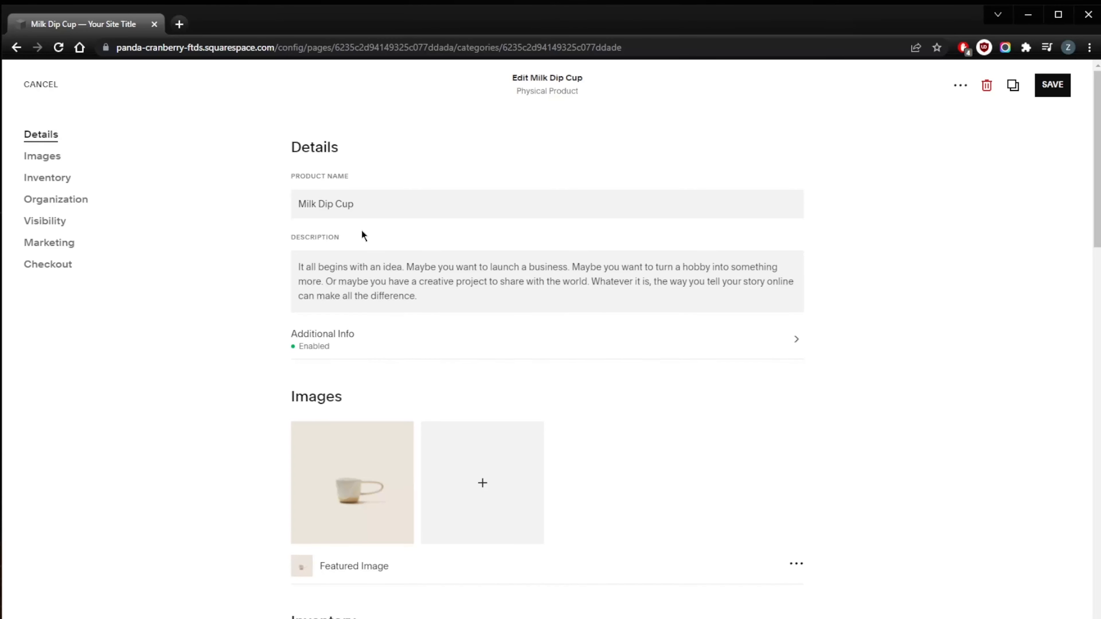
pyautogui.scroll(-2, 416, 269)
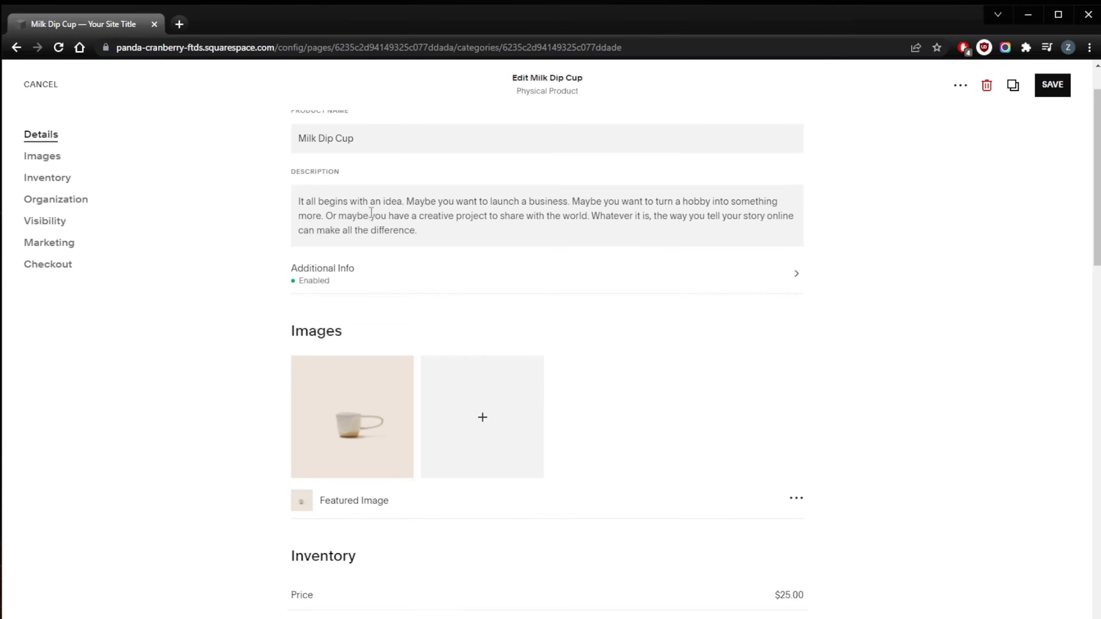
pyautogui.scroll(-5, 445, 277)
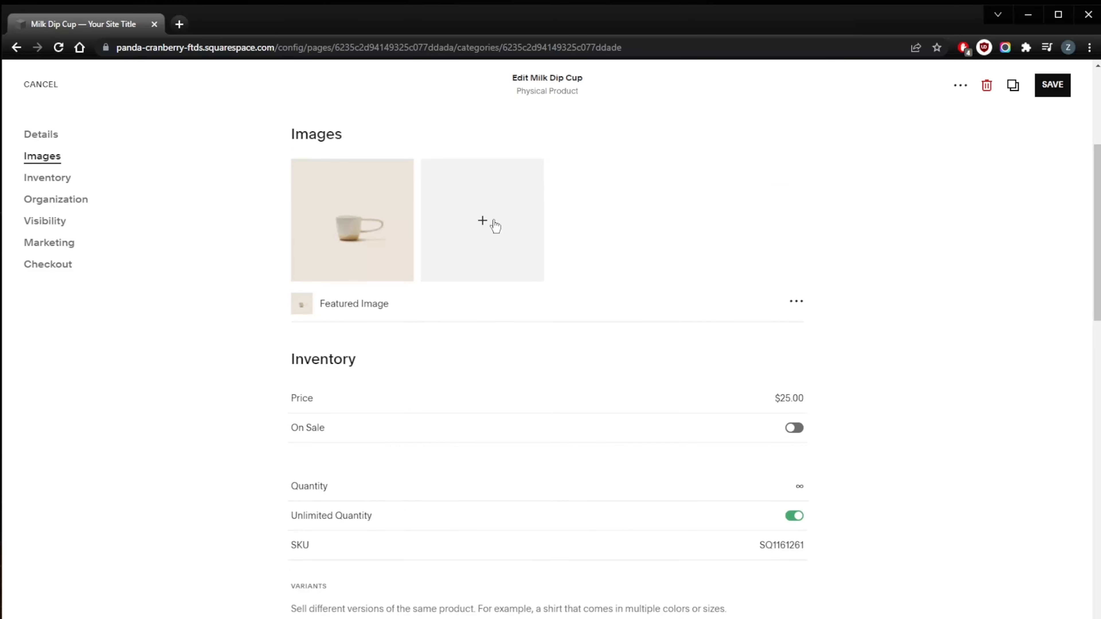
pyautogui.scroll(6, 590, 247)
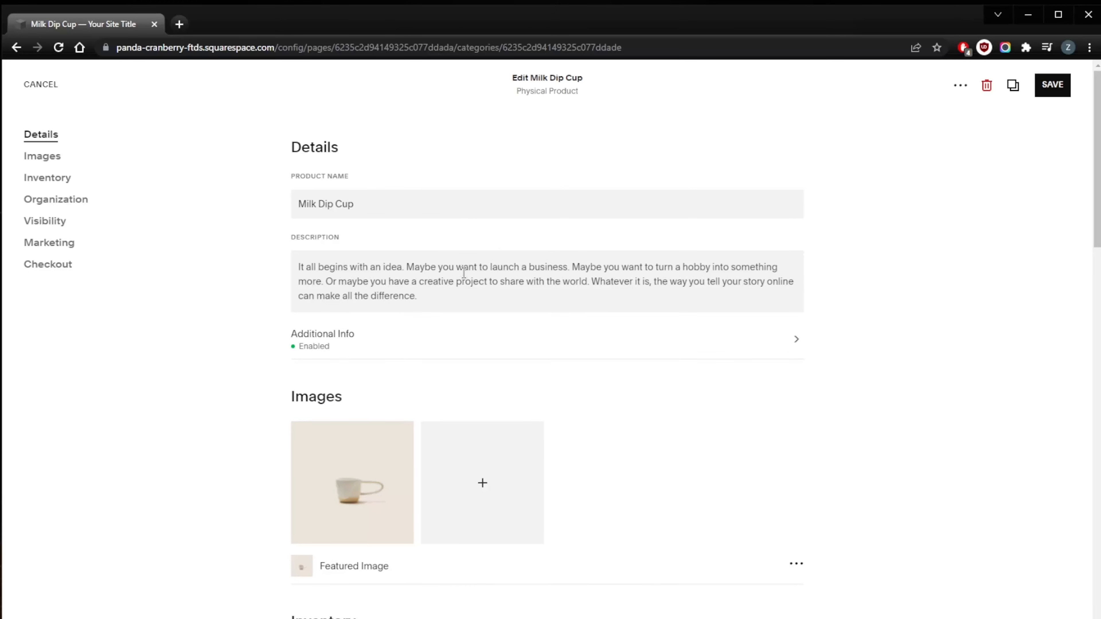
pyautogui.scroll(-3, 513, 314)
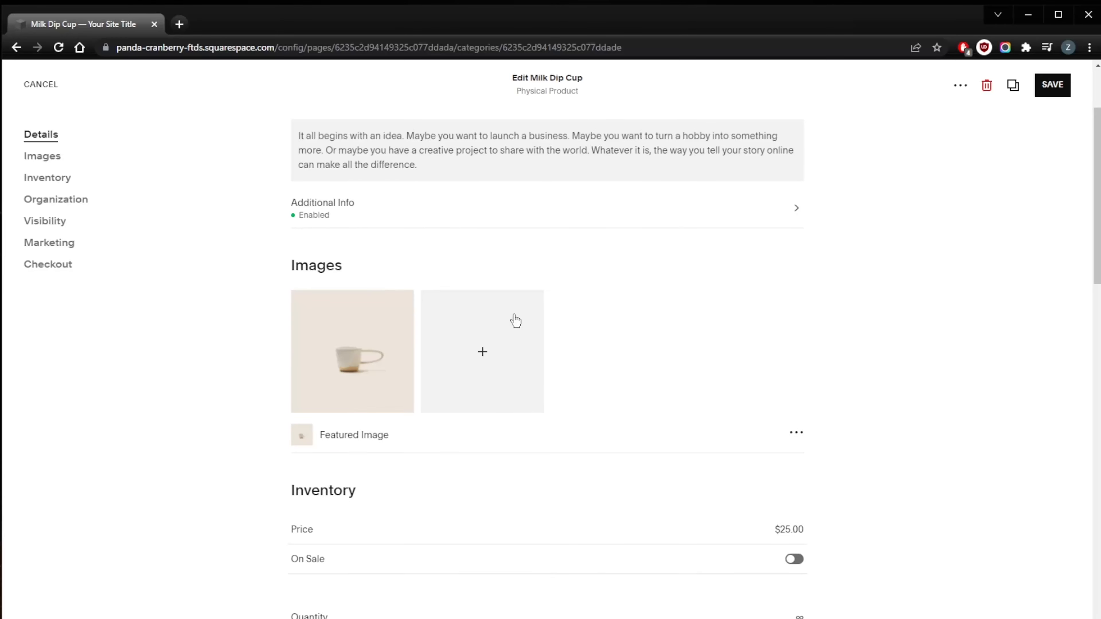
pyautogui.click(48, 89)
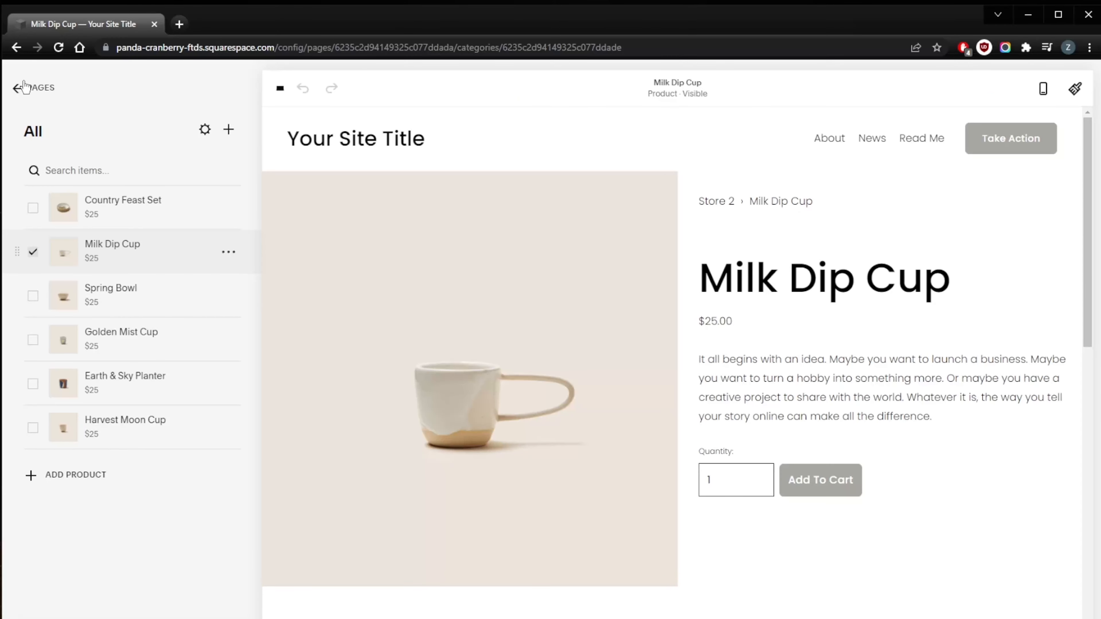
# - Add a new store with the Store 1 layout to the site's not-linked pages
pyautogui.click(33, 88)
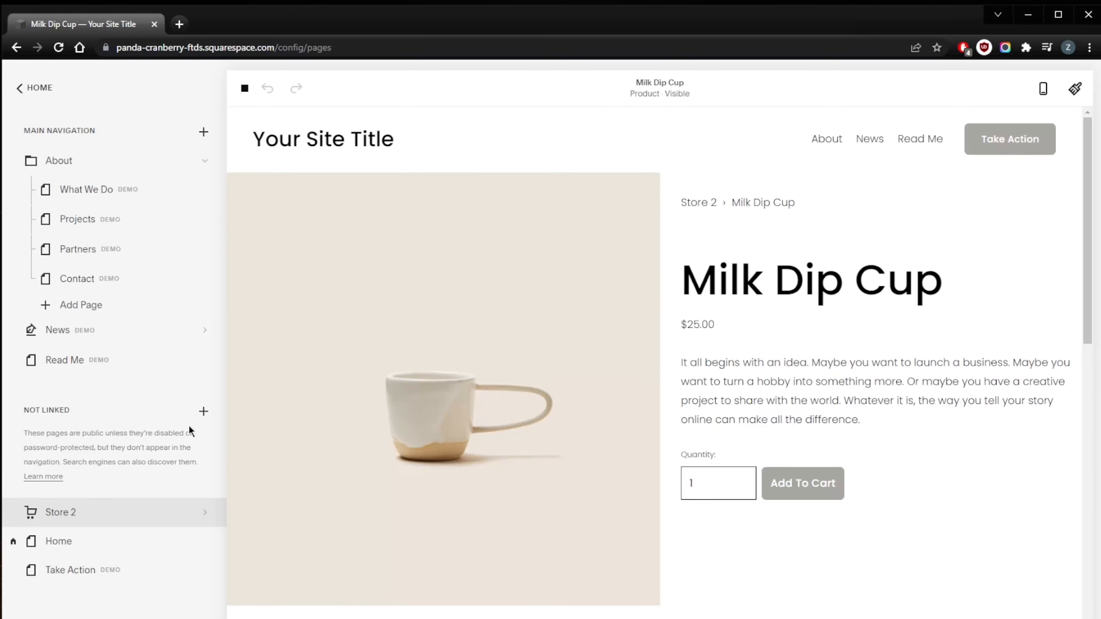
pyautogui.click(204, 411)
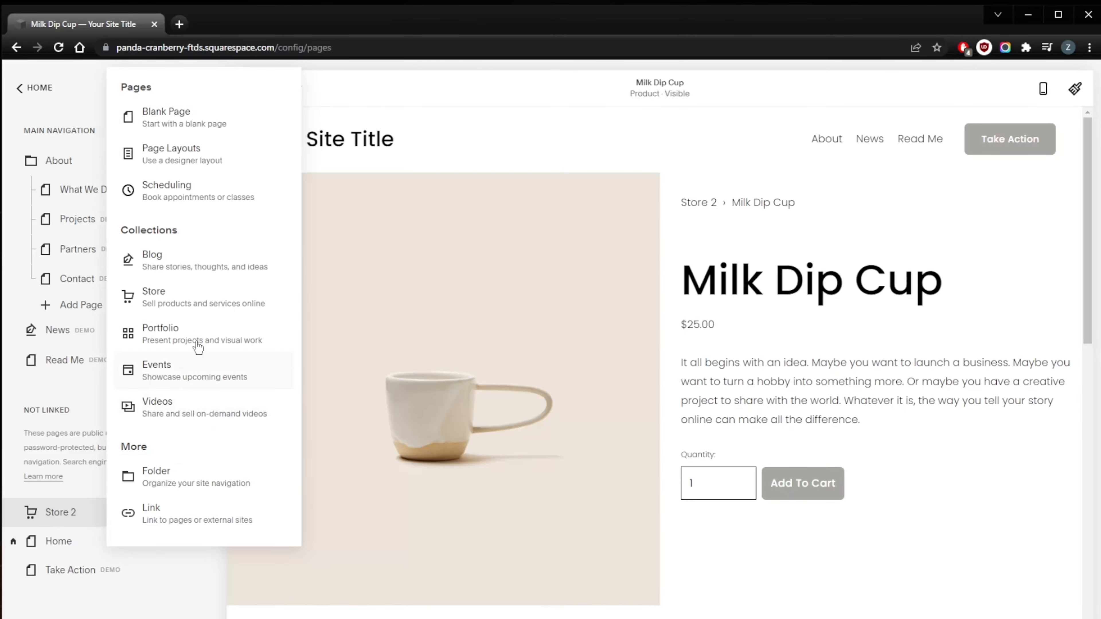
pyautogui.click(175, 308)
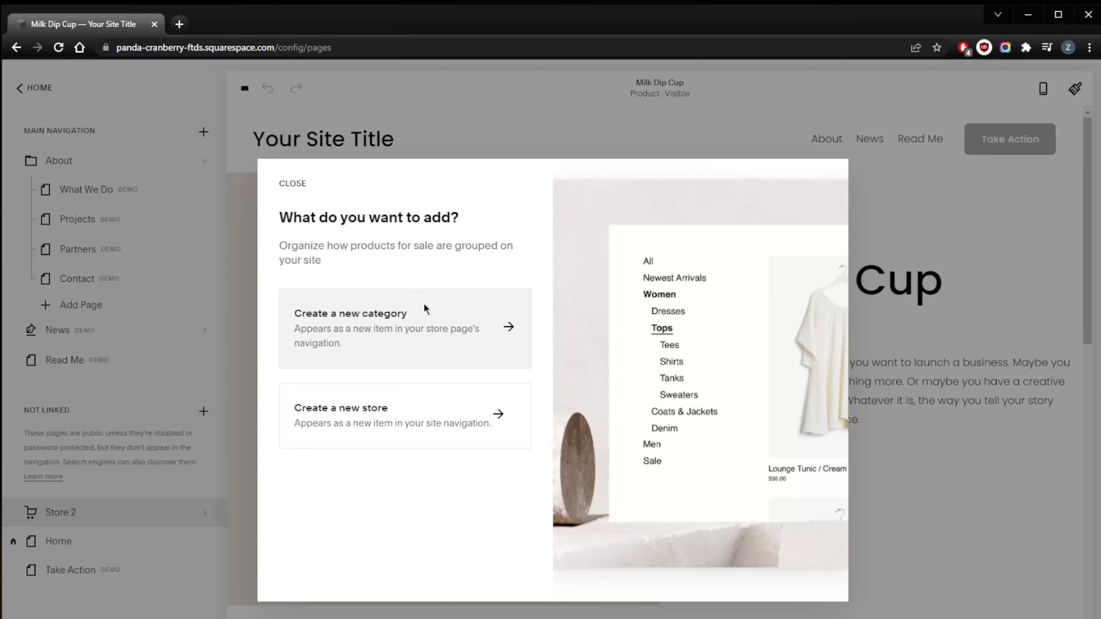
pyautogui.click(407, 410)
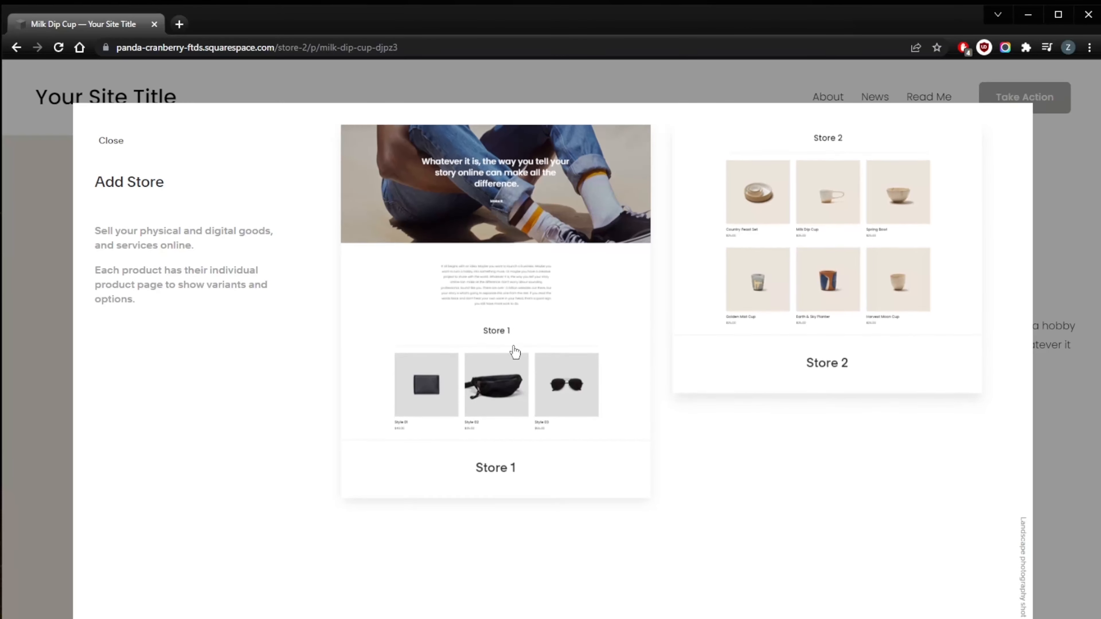
pyautogui.click(537, 301)
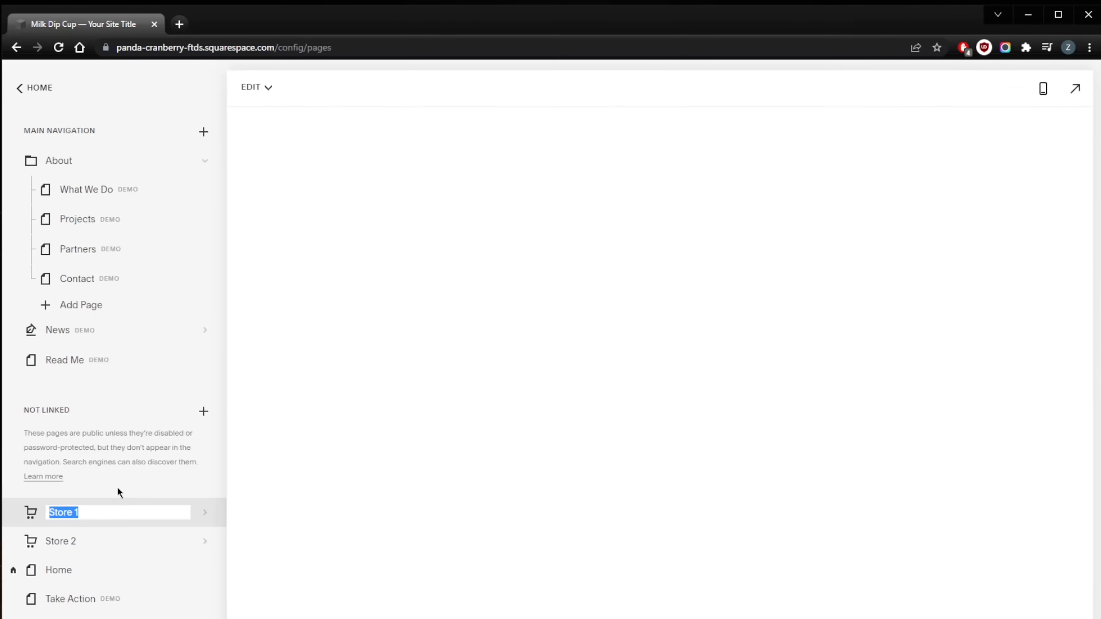
# - Examine the Store 1 page's banner, intro text and product grid
pyautogui.scroll(-8, 524, 364)
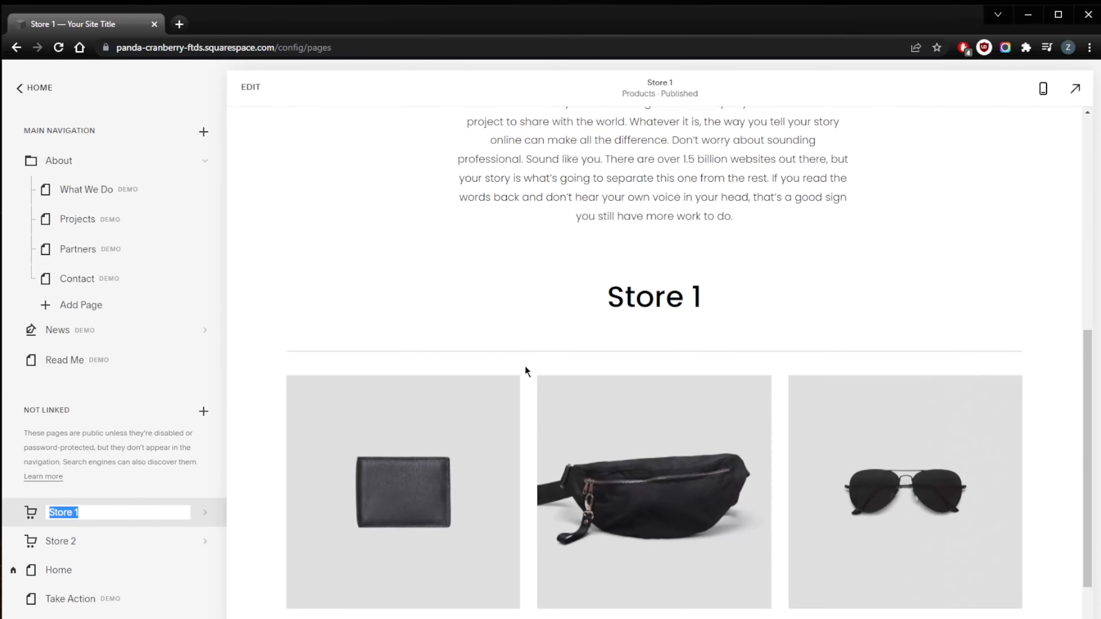
pyautogui.scroll(-3, 524, 390)
pyautogui.scroll(3, 542, 390)
pyautogui.scroll(6, 559, 362)
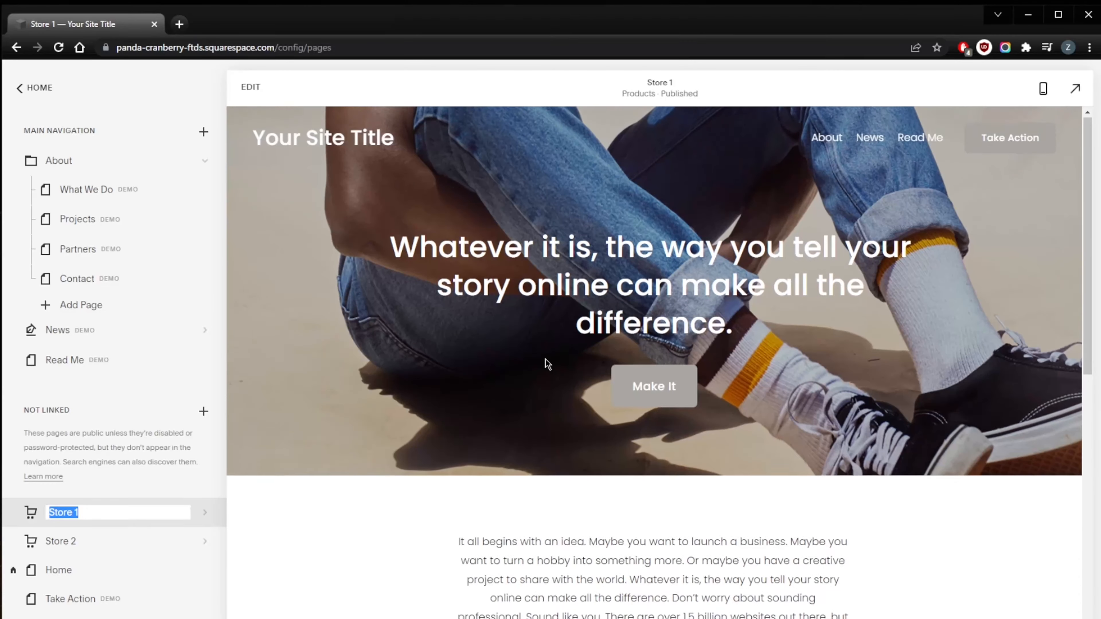
pyautogui.scroll(-7, 546, 360)
pyautogui.scroll(5, 607, 390)
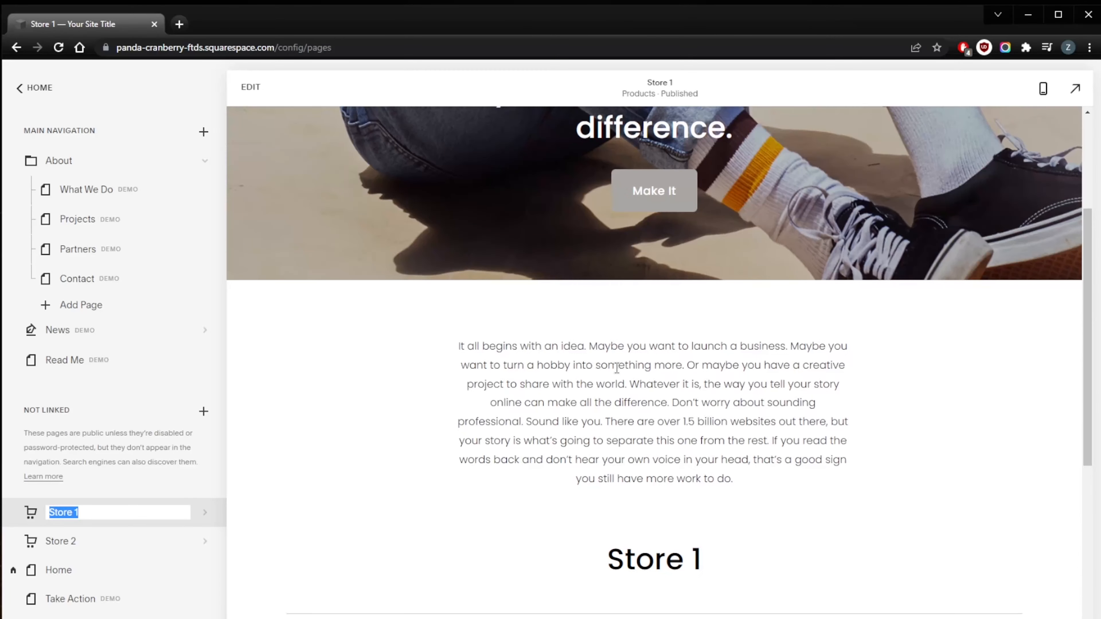
pyautogui.scroll(-6, 520, 369)
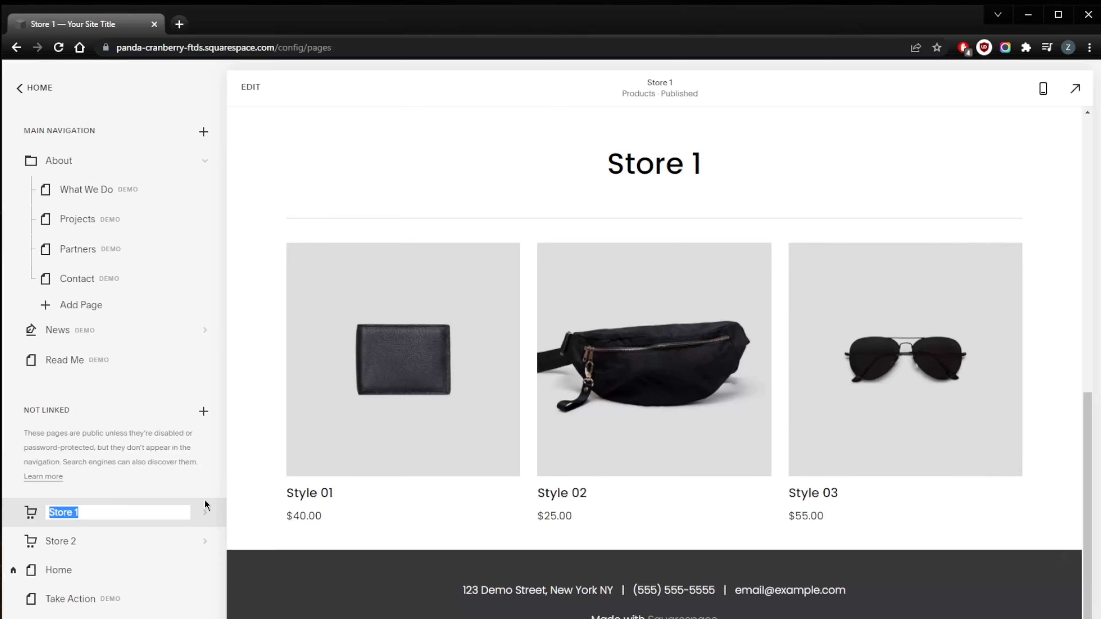
# - Keep the new store page's title, return to the Store 2 products and open the Country Feast Set for editing
pyautogui.click(115, 546)
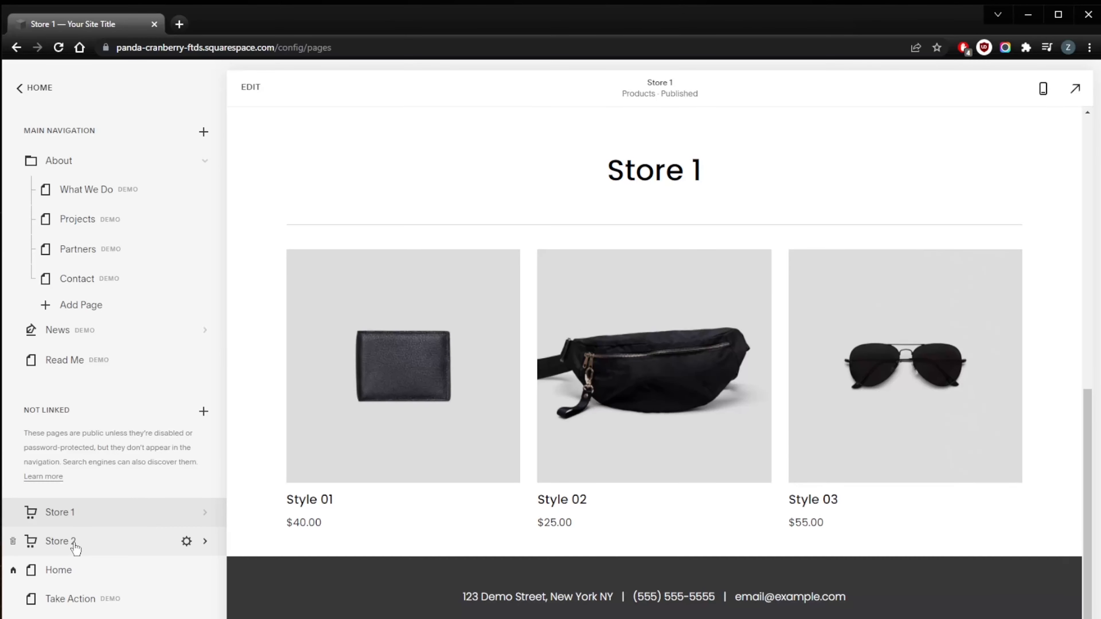
pyautogui.click(103, 547)
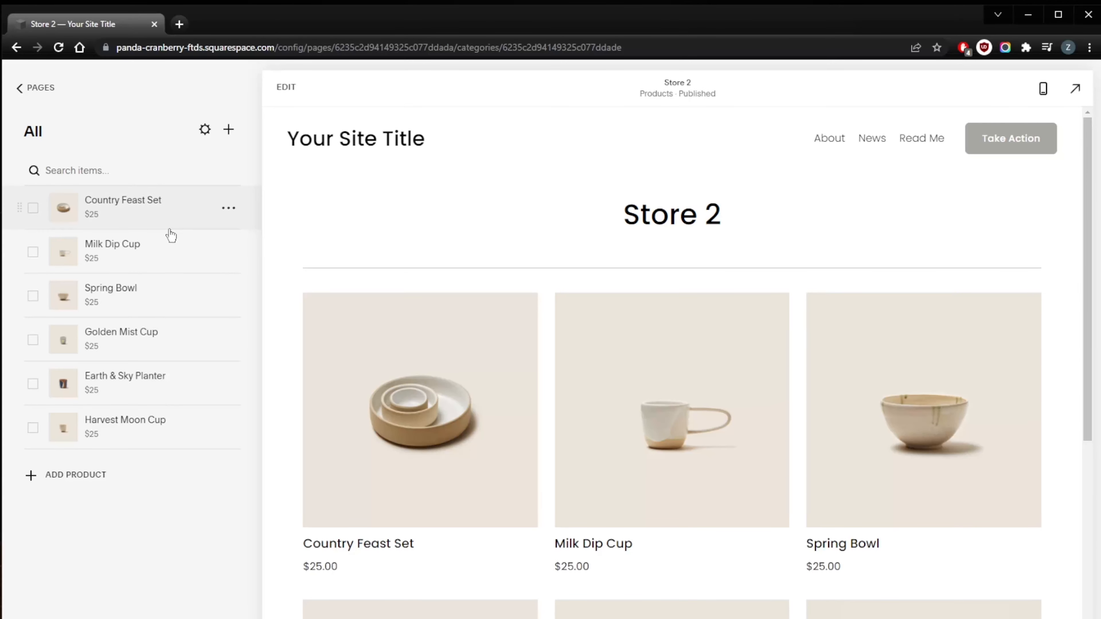
pyautogui.click(228, 208)
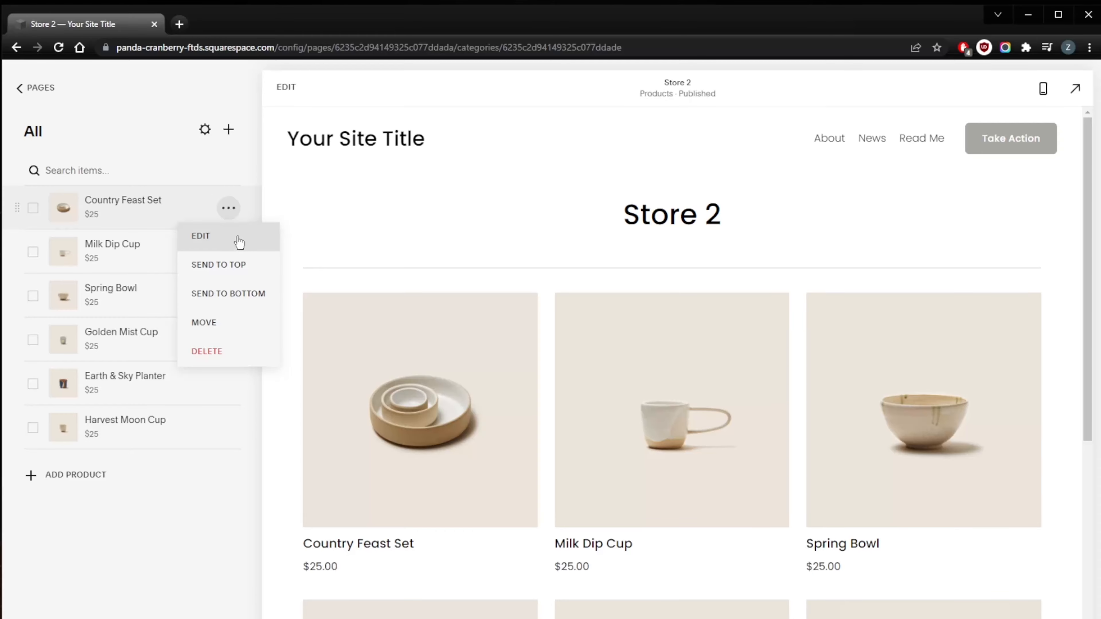
pyautogui.click(195, 234)
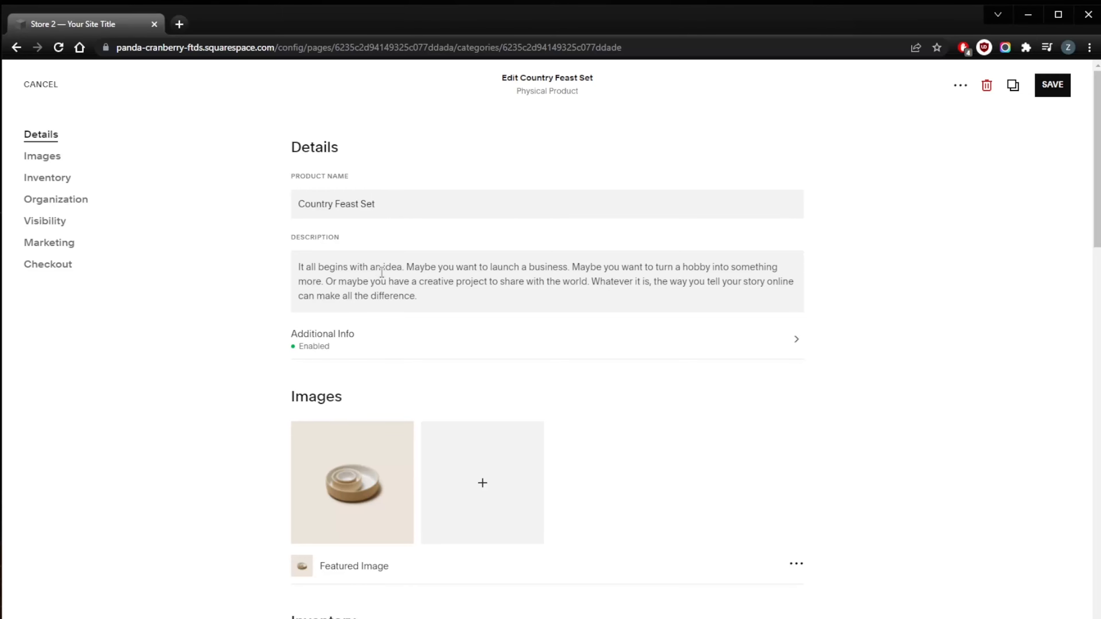
# - Review the Country Feast Set's additional info content and close it without applying changes
pyautogui.scroll(-1, 597, 287)
pyautogui.click(791, 283)
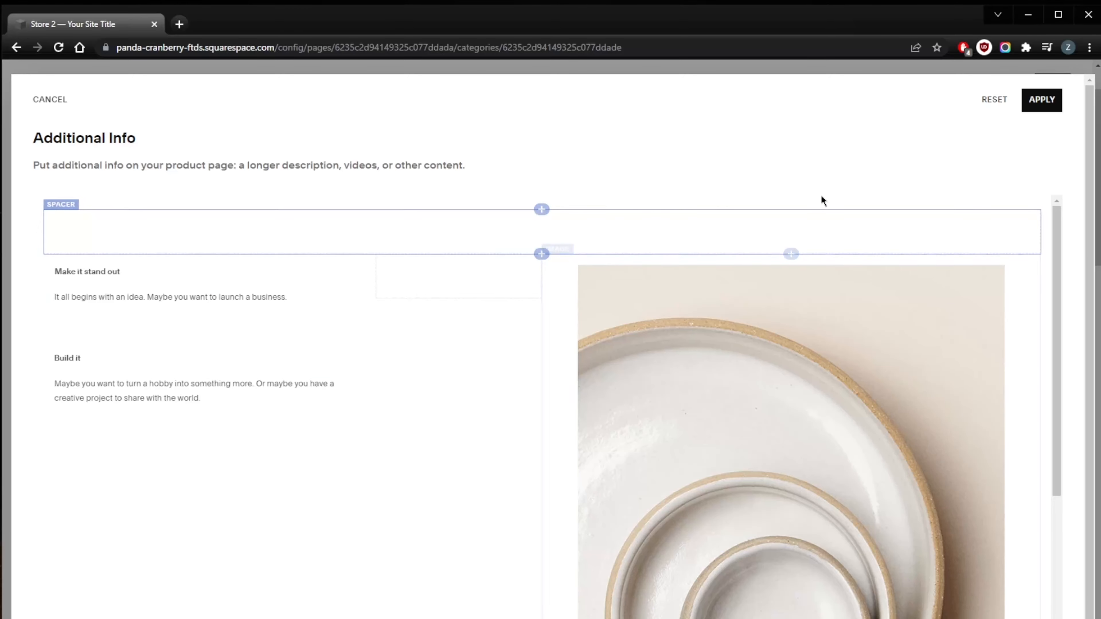
pyautogui.scroll(-5, 394, 351)
pyautogui.scroll(5, 444, 426)
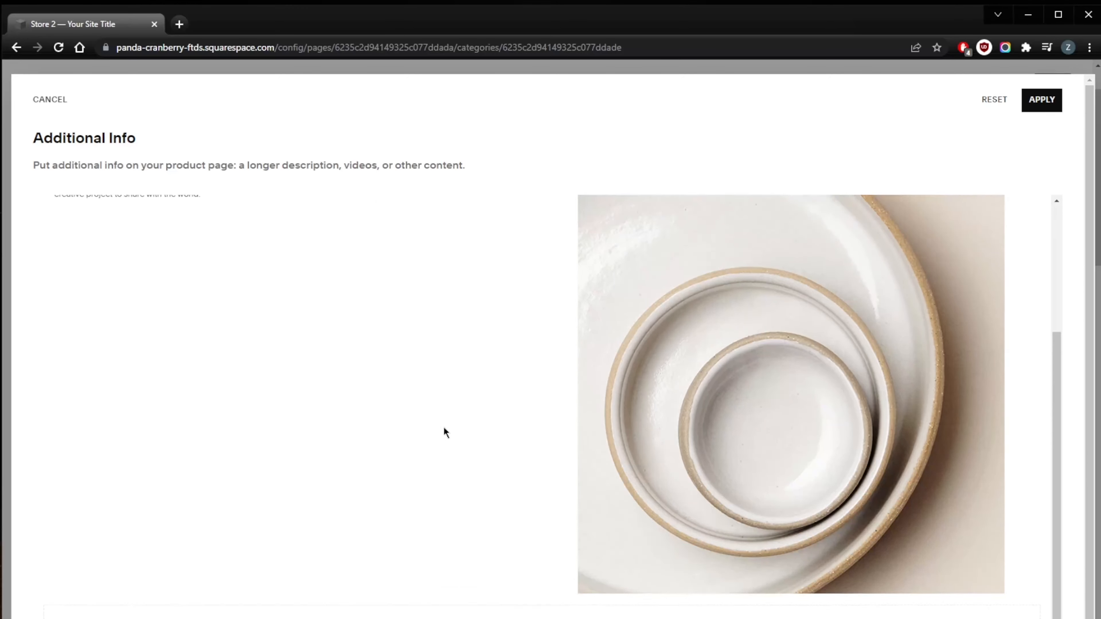
pyautogui.scroll(-4, 450, 434)
pyautogui.scroll(3, 457, 436)
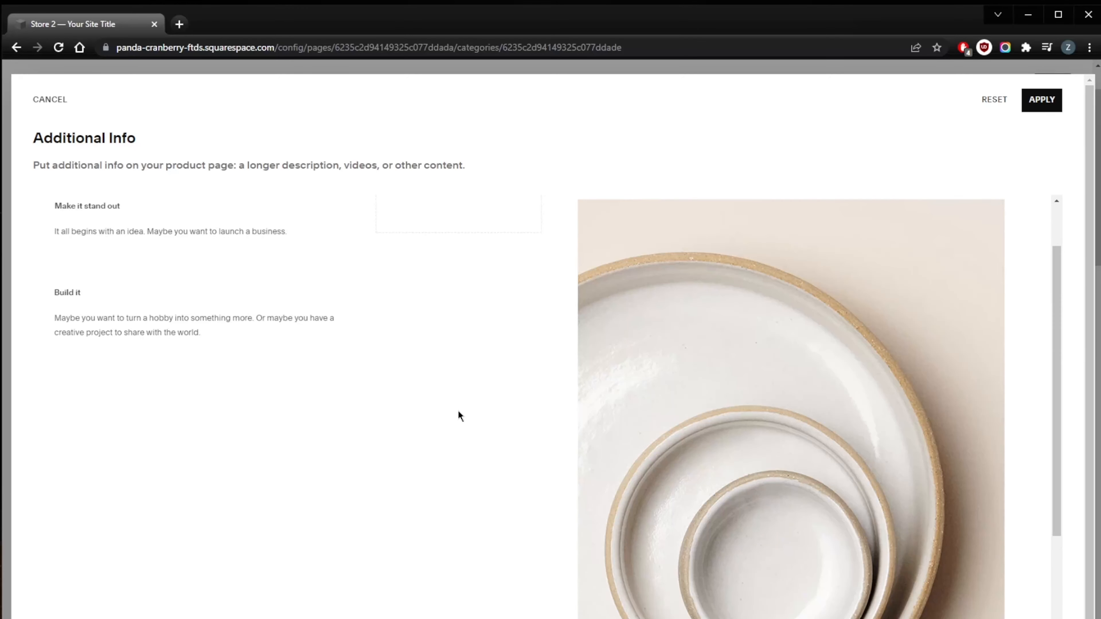
pyautogui.scroll(-5, 437, 420)
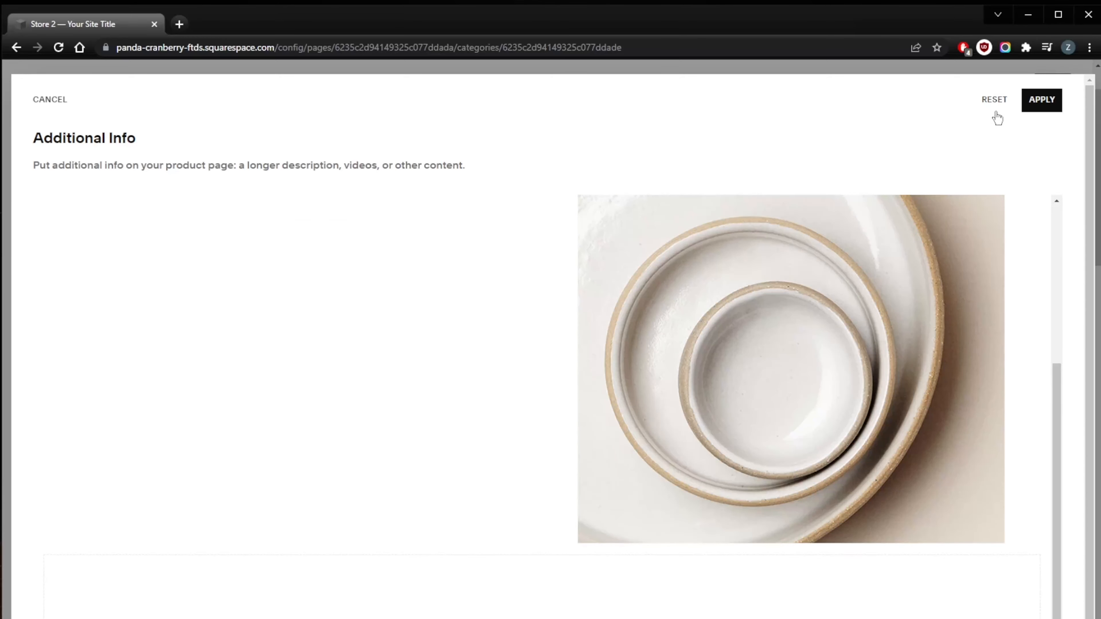
pyautogui.click(52, 101)
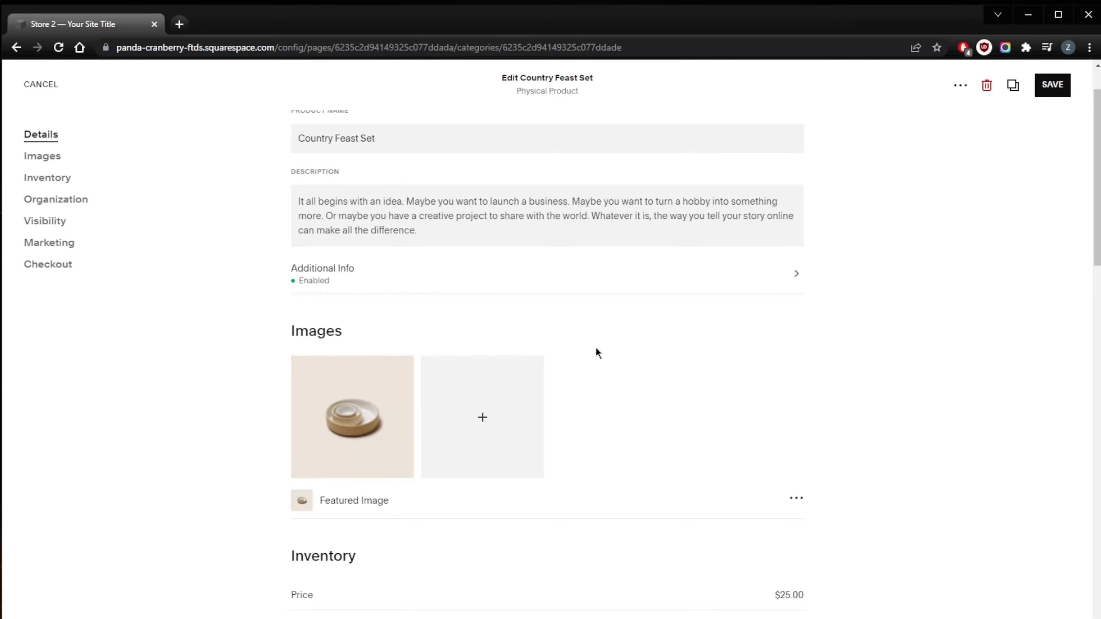
# - Open the Country Feast Set's featured image in the image editor, review its adjustments and leave without changes
pyautogui.scroll(-4, 500, 335)
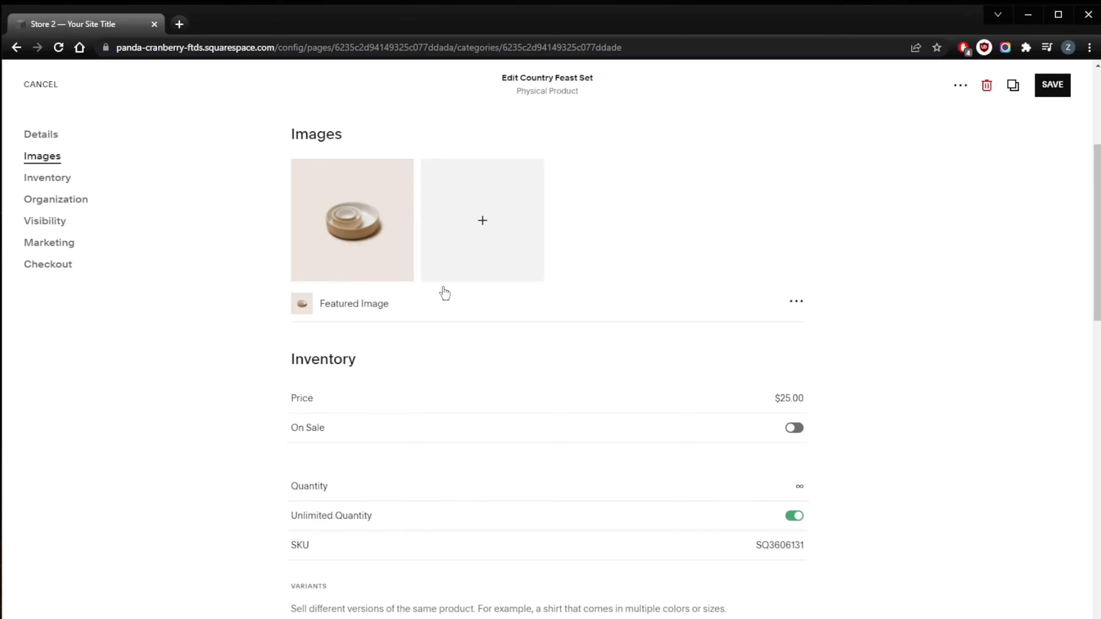
pyautogui.click(797, 301)
pyautogui.click(829, 339)
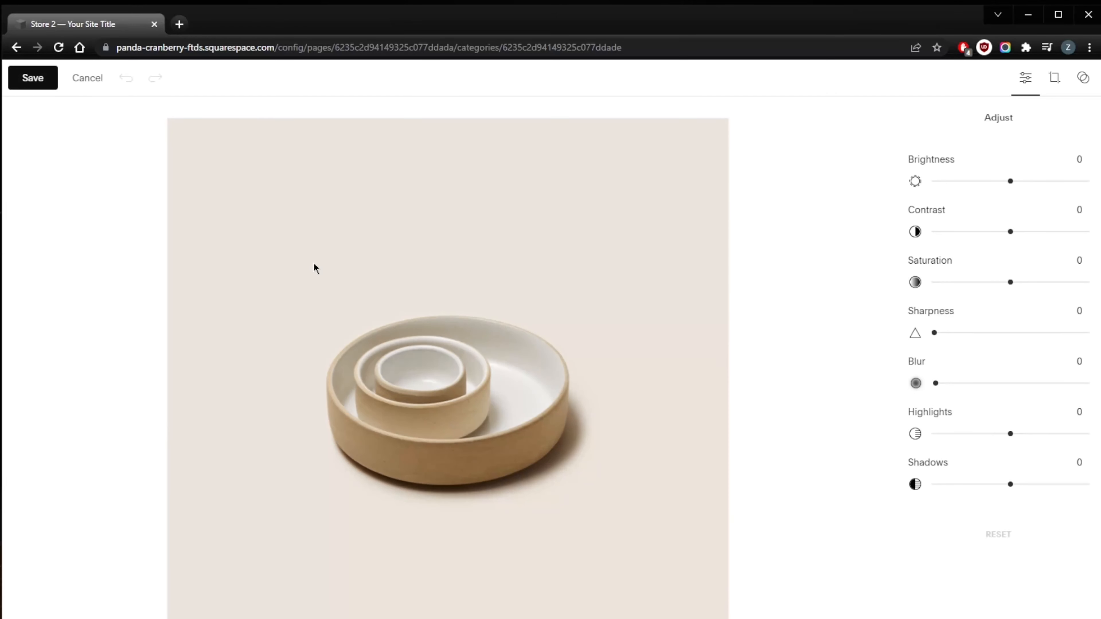
pyautogui.click(77, 83)
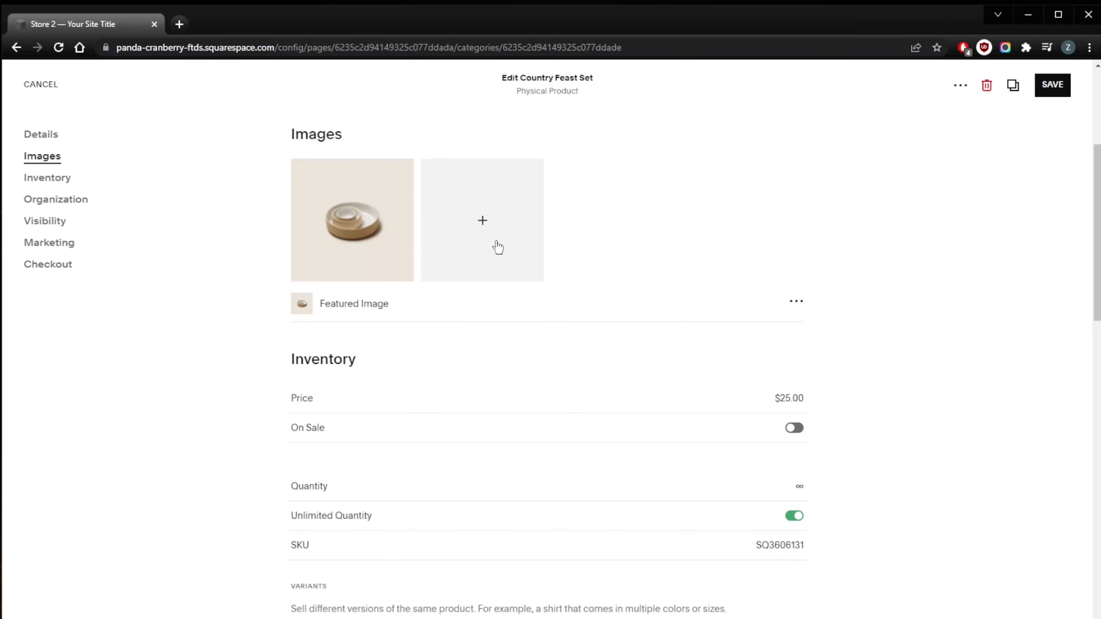
# - Mark the Country Feast Set as on sale in its inventory settings
pyautogui.scroll(-1, 666, 267)
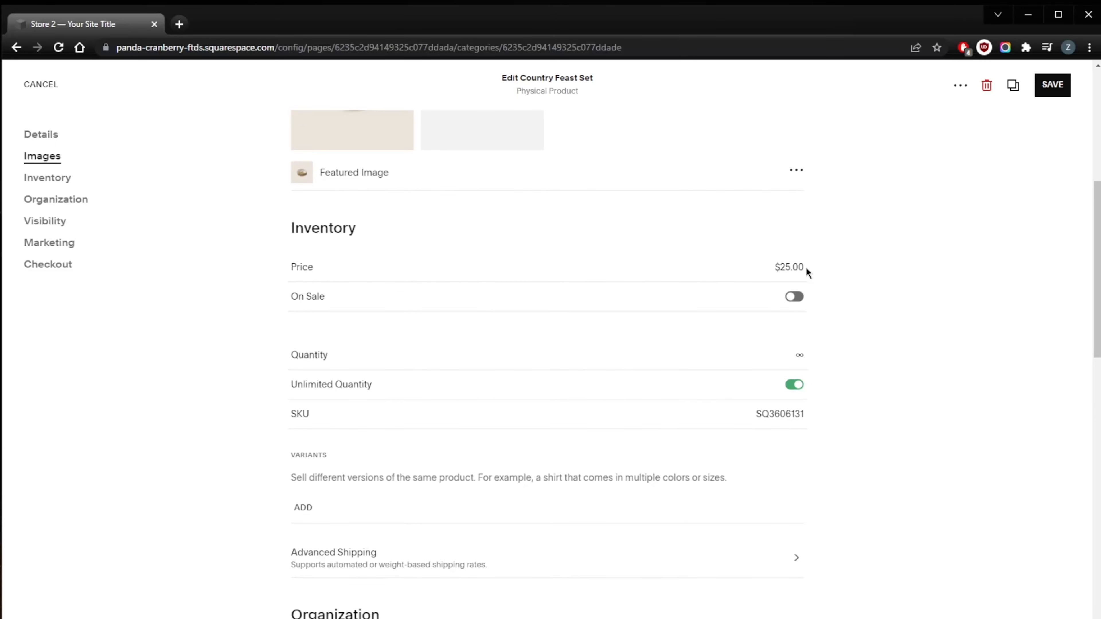
pyautogui.click(794, 297)
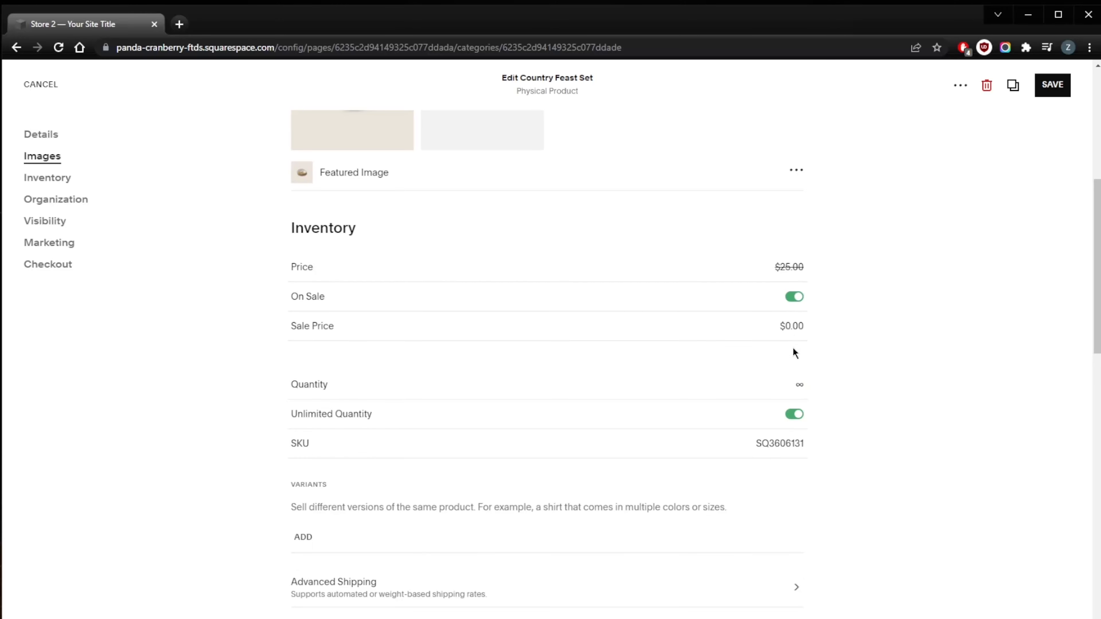
pyautogui.scroll(-1, 776, 356)
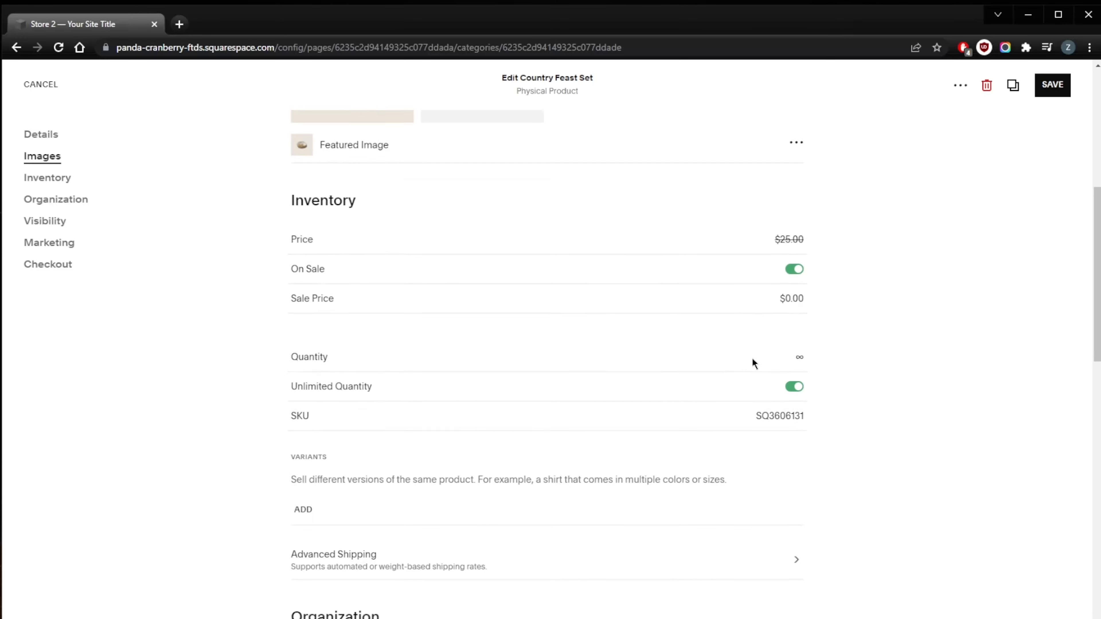
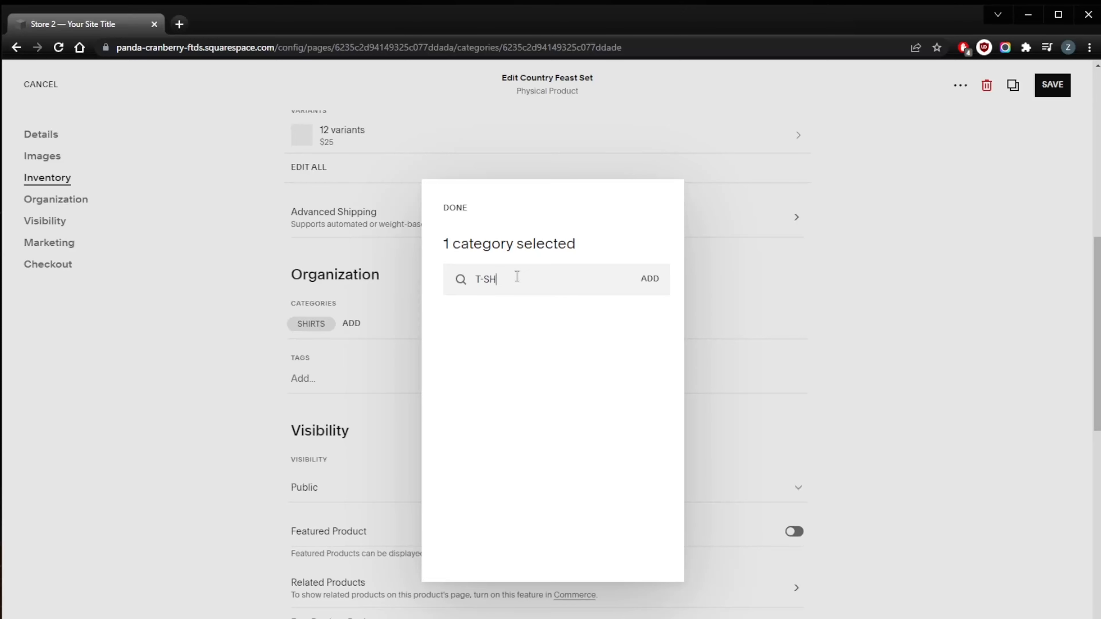
# - Add a T-SHIRTS category to the product and nest it under the SHIRTS category
pyautogui.press('Return')
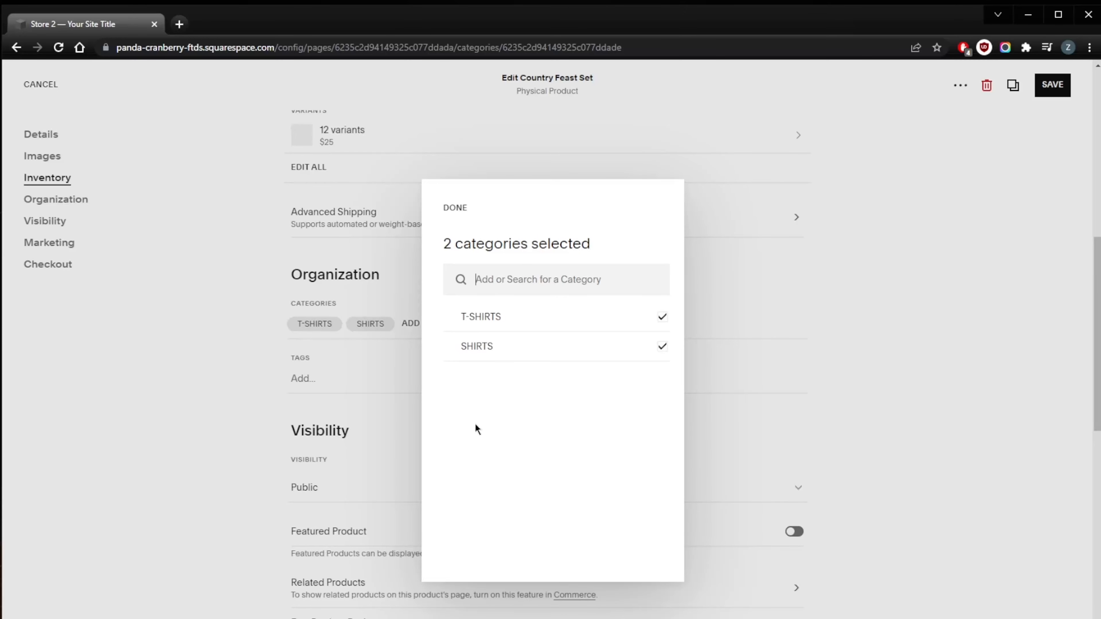
pyautogui.moveTo(493, 313)
pyautogui.moveTo(484, 318); pyautogui.dragTo(485, 347)
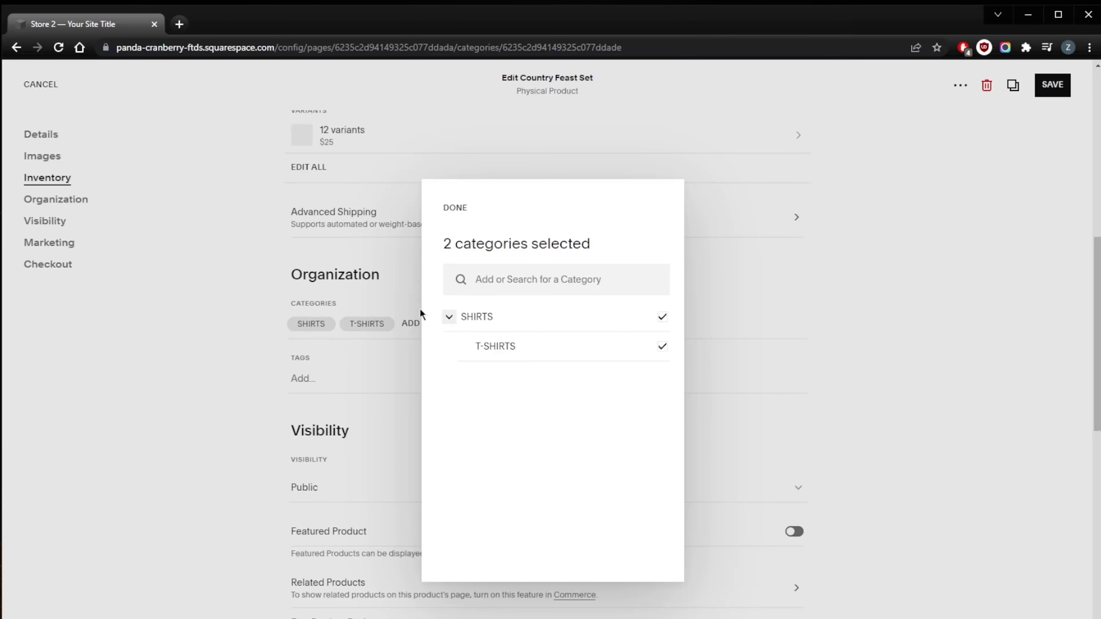
pyautogui.click(454, 207)
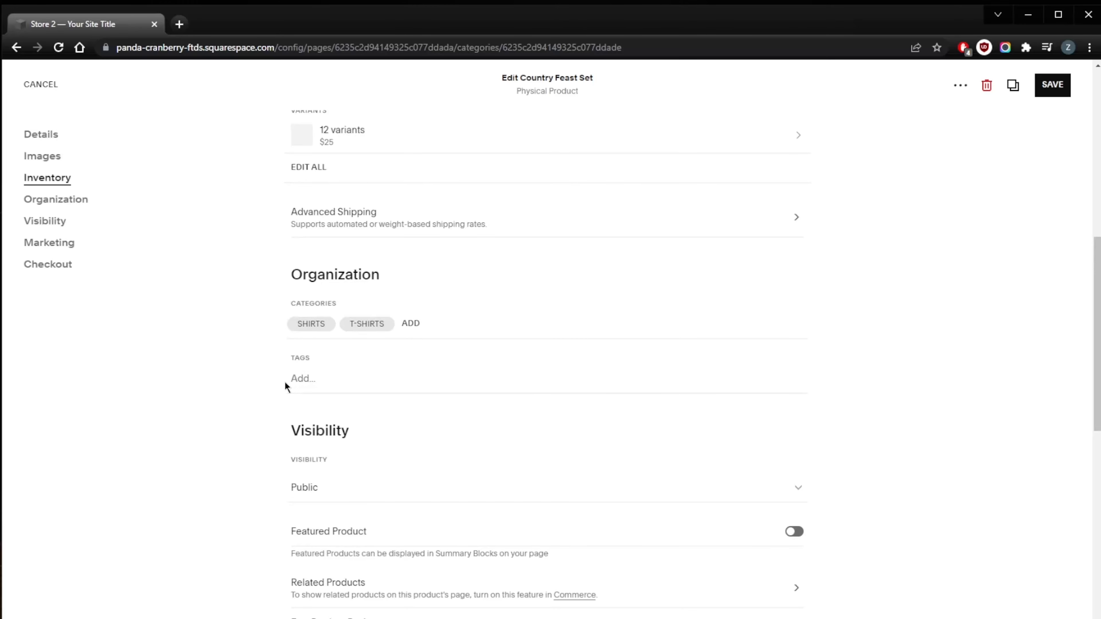
# - Review the product's visibility choices and keep it set to Public
pyautogui.scroll(-3, 285, 381)
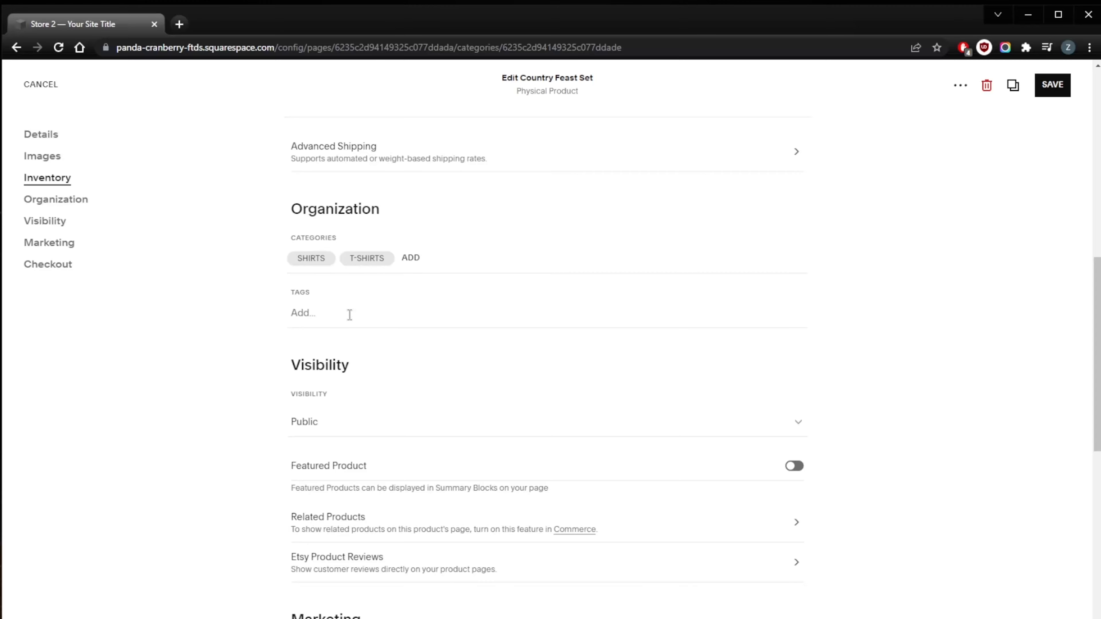
pyautogui.scroll(-2, 277, 391)
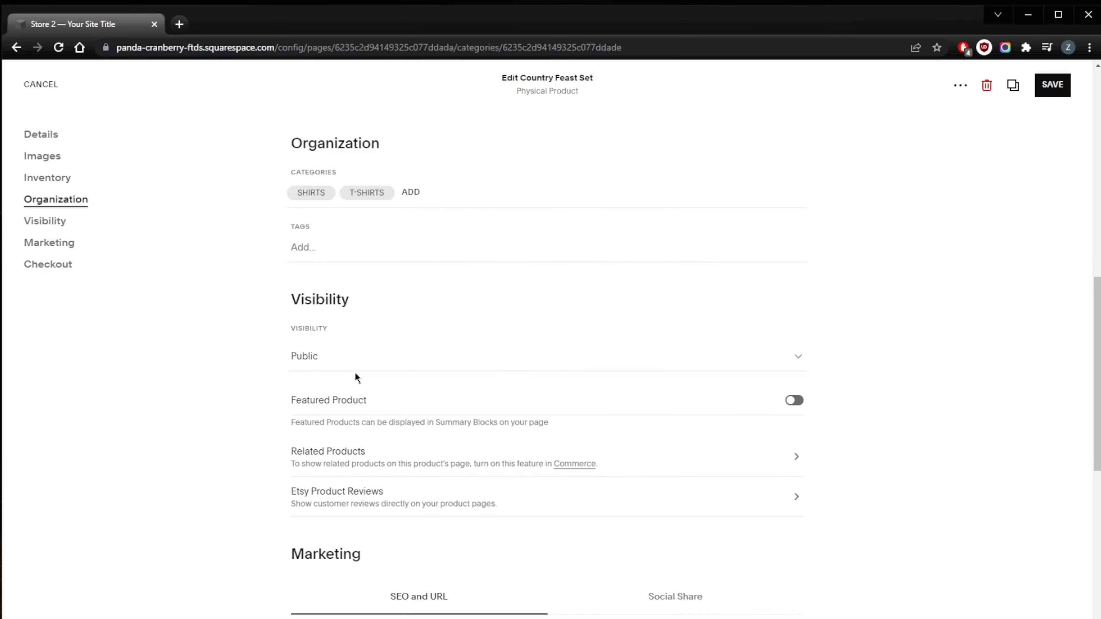
pyautogui.click(467, 357)
pyautogui.click(450, 356)
pyautogui.click(427, 358)
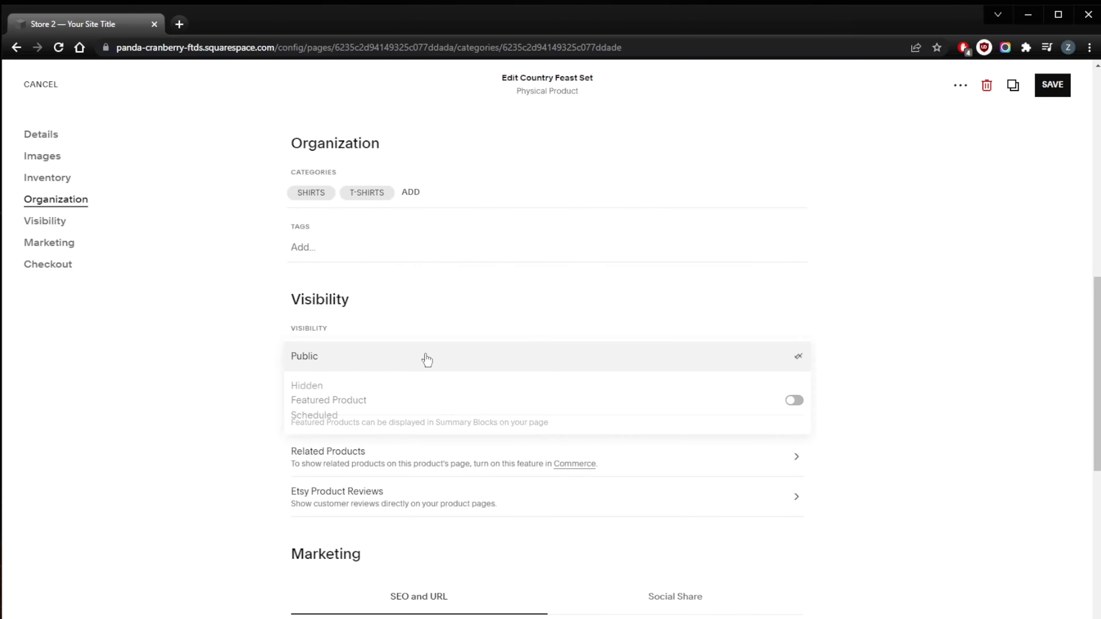
pyautogui.click(249, 398)
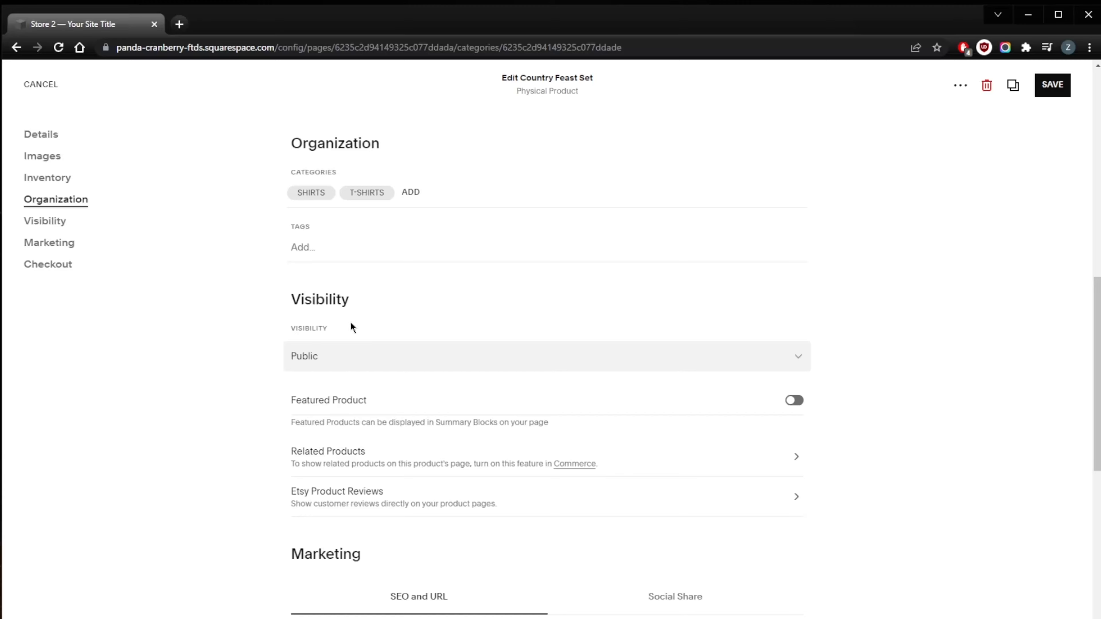
# - Make the Country Feast Set a featured product
pyautogui.scroll(-3, 273, 267)
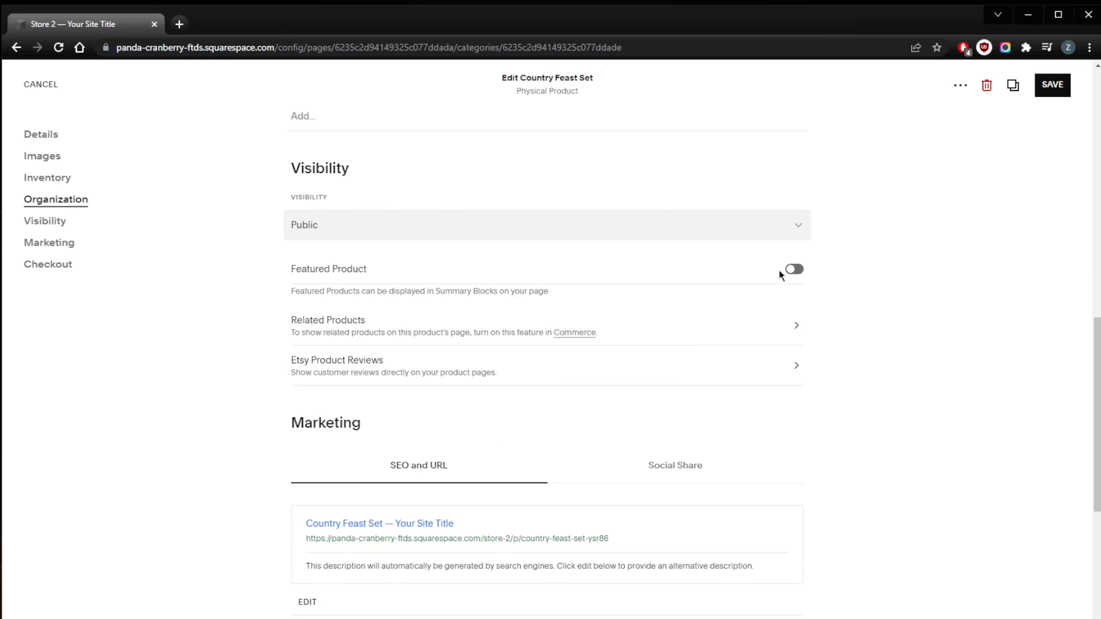
pyautogui.click(794, 271)
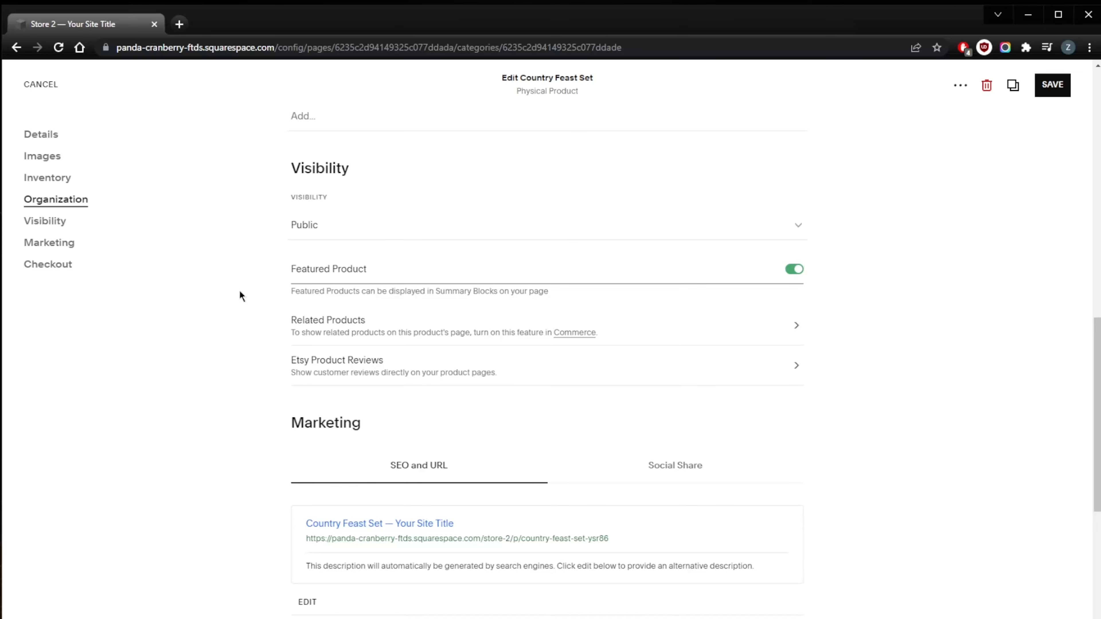
pyautogui.scroll(-2, 241, 286)
pyautogui.scroll(2, 246, 267)
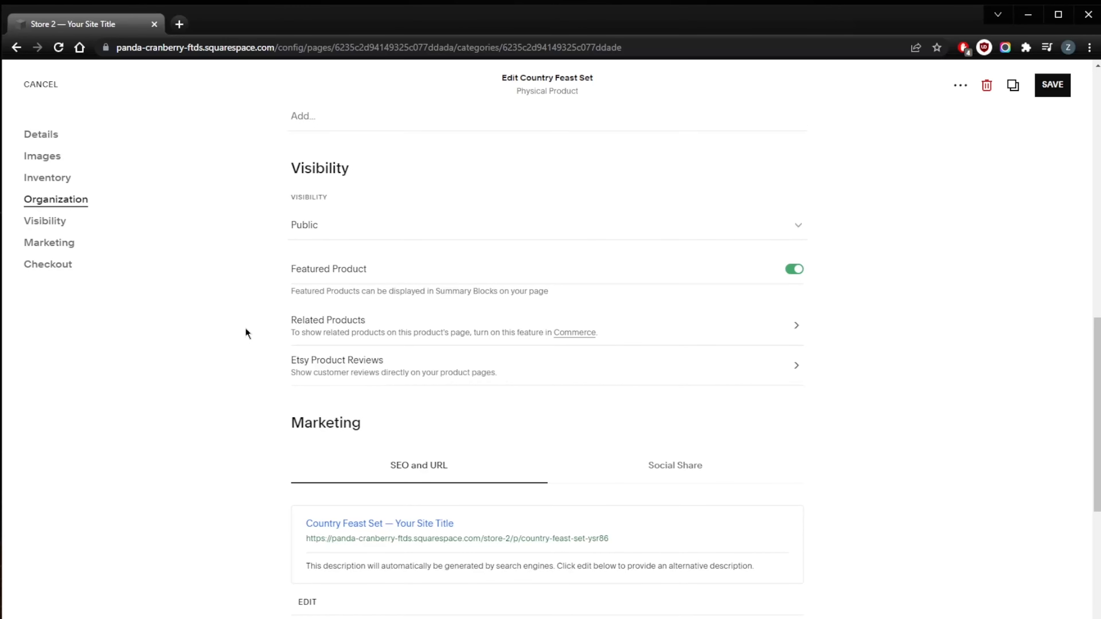
# - Review the product's marketing previews for search and social sharing and its checkout options, then return to the Store 2 products
pyautogui.scroll(-2, 246, 328)
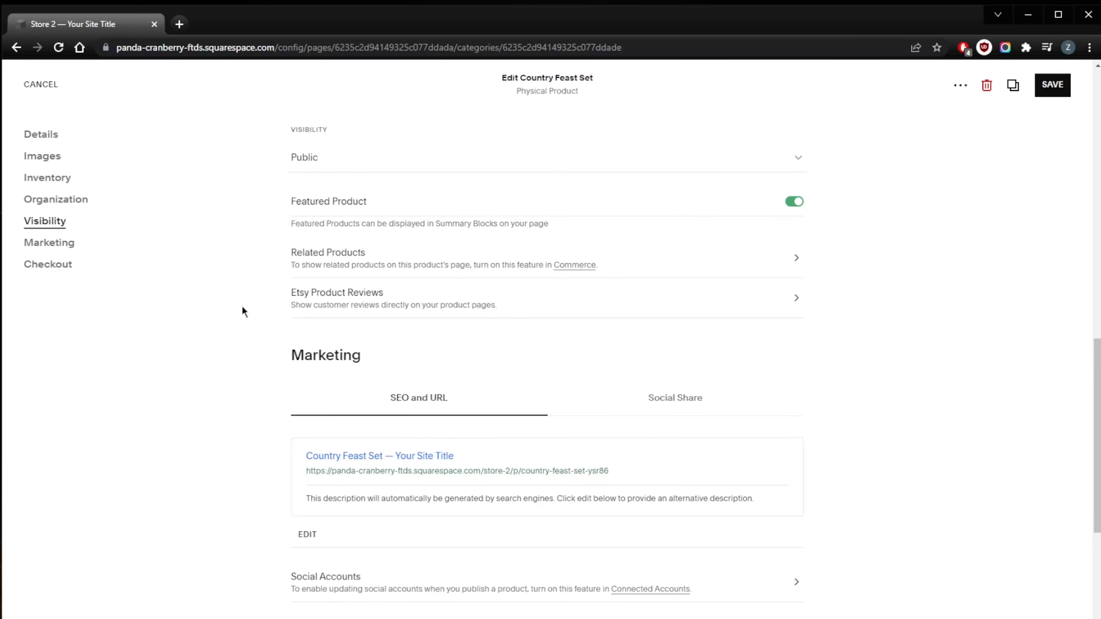
pyautogui.scroll(-5, 242, 310)
pyautogui.scroll(2, 242, 311)
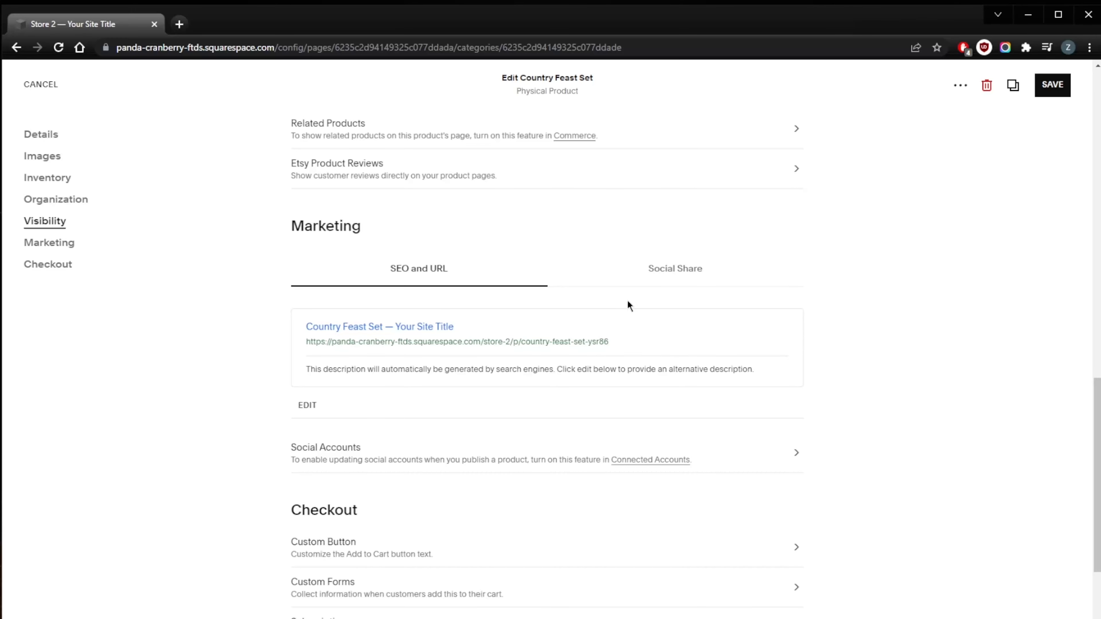
pyautogui.click(669, 272)
pyautogui.scroll(-5, 516, 292)
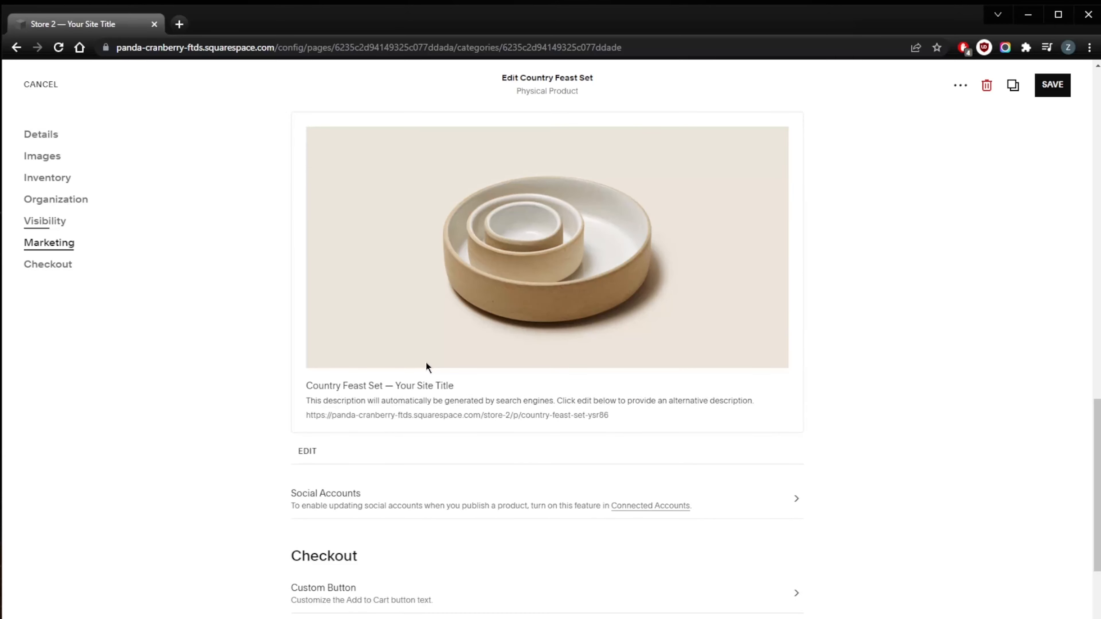
pyautogui.scroll(3, 446, 360)
pyautogui.click(437, 214)
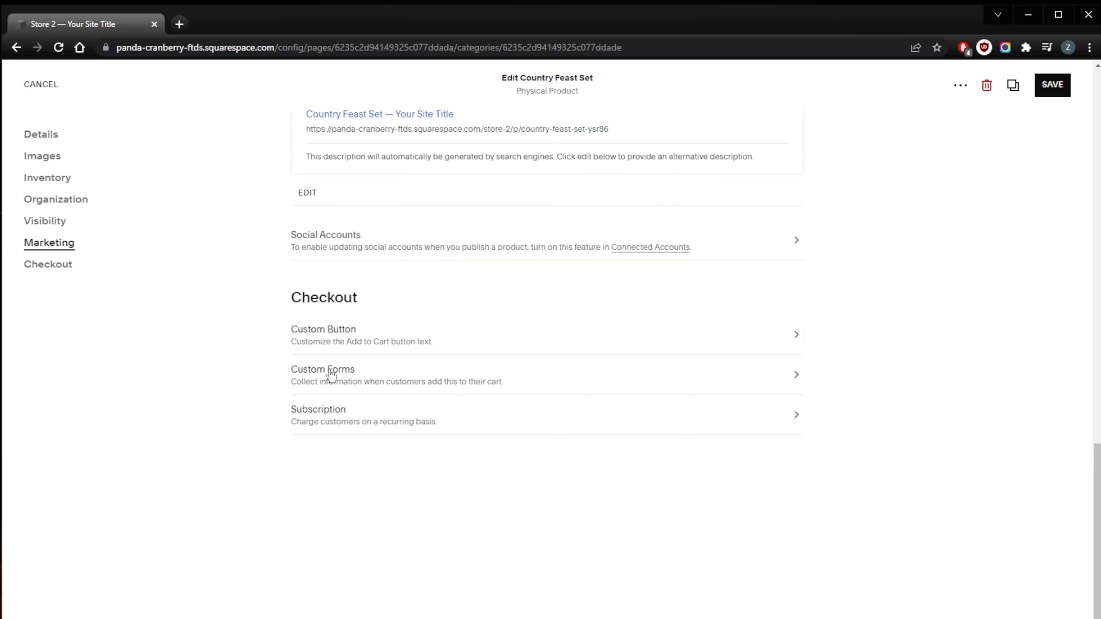
pyautogui.scroll(1, 327, 369)
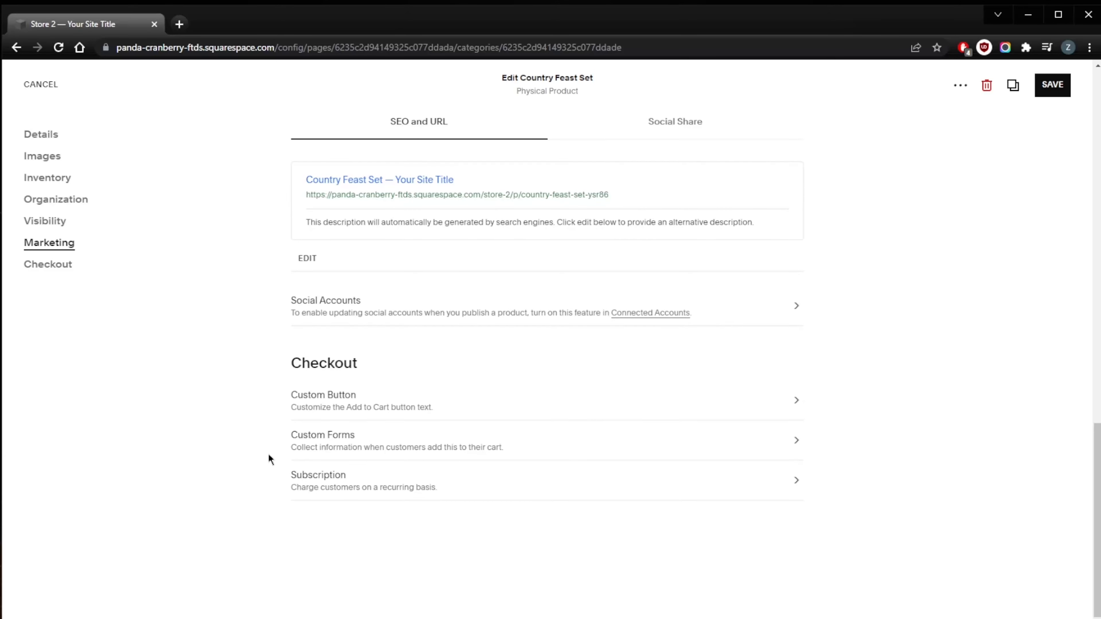
pyautogui.scroll(15, 269, 455)
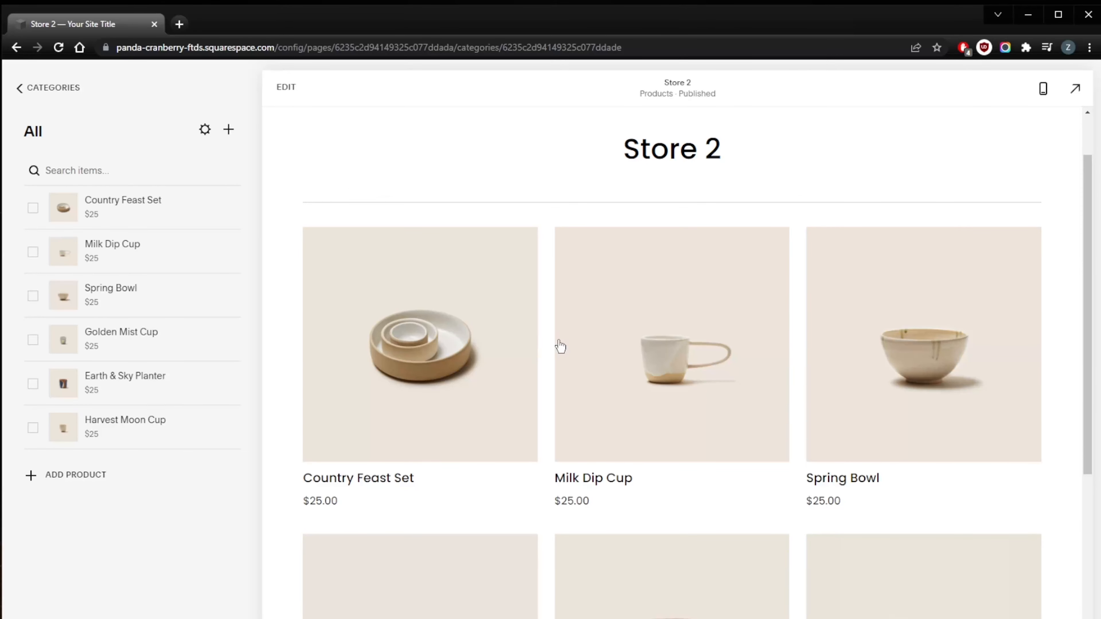
# - Open the form for a new physical product, review its sections and cancel the creation
pyautogui.click(229, 130)
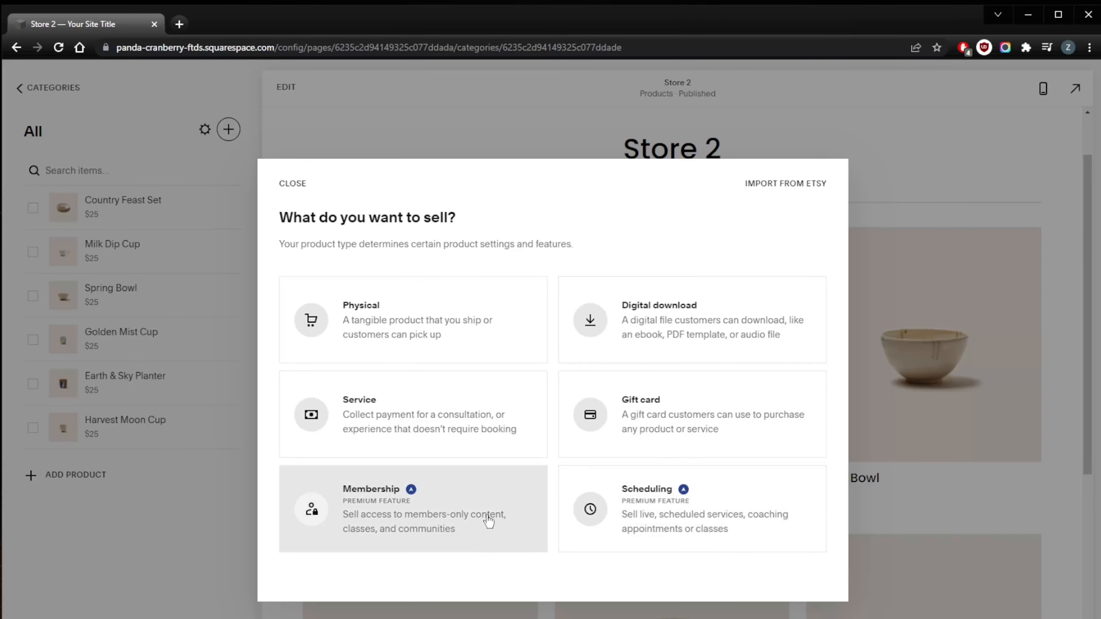
pyautogui.click(350, 327)
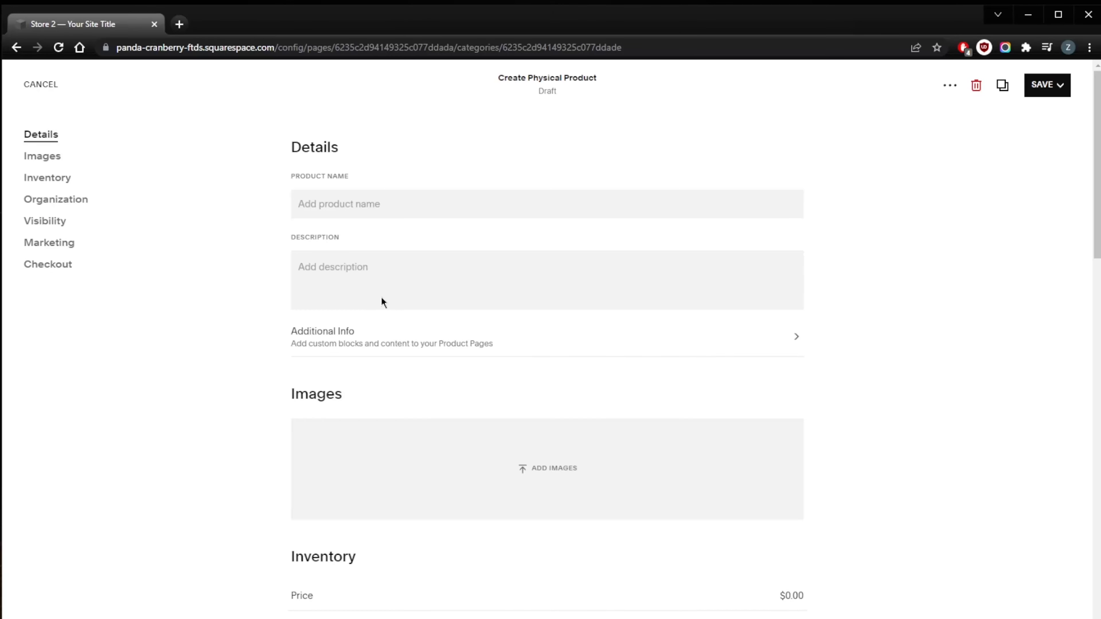
pyautogui.scroll(-8, 364, 208)
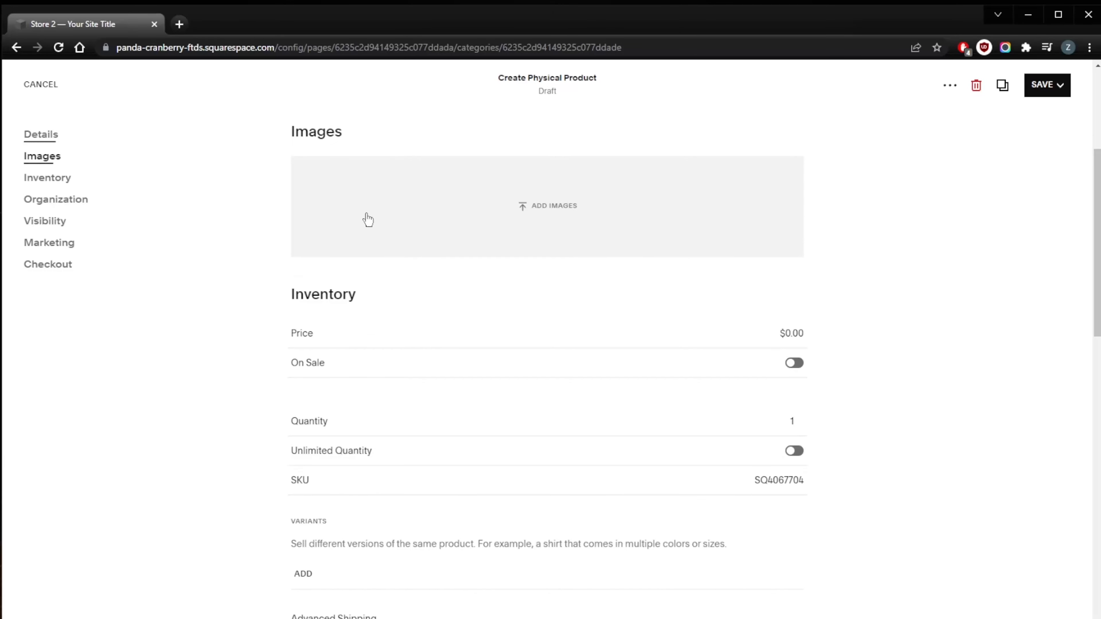
pyautogui.scroll(8, 366, 324)
pyautogui.scroll(-12, 411, 170)
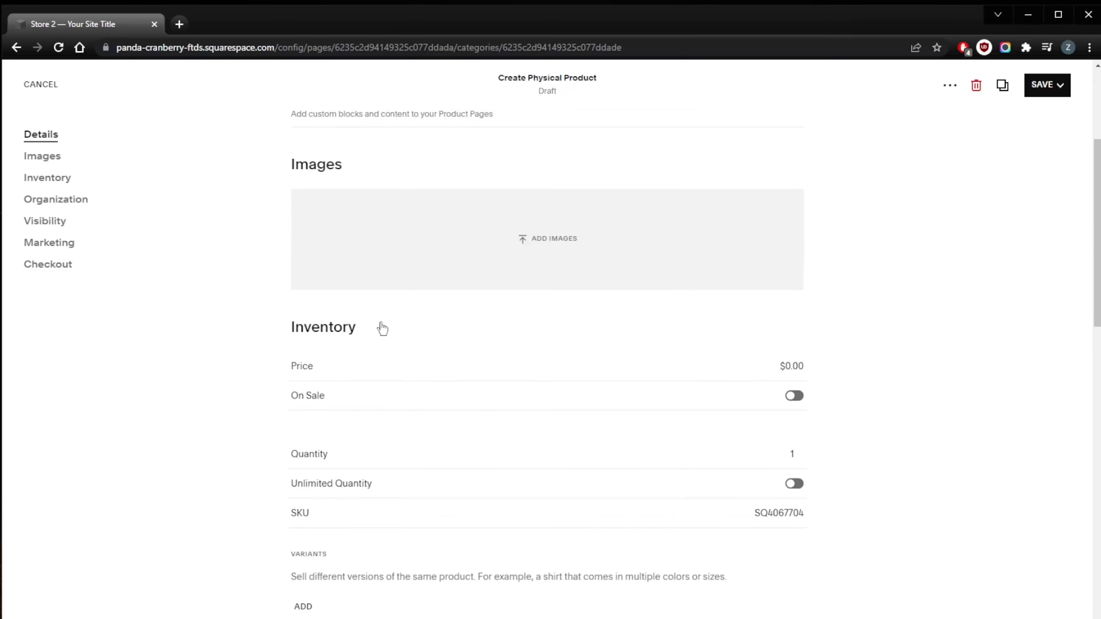
pyautogui.scroll(5, 398, 366)
pyautogui.scroll(8, 401, 367)
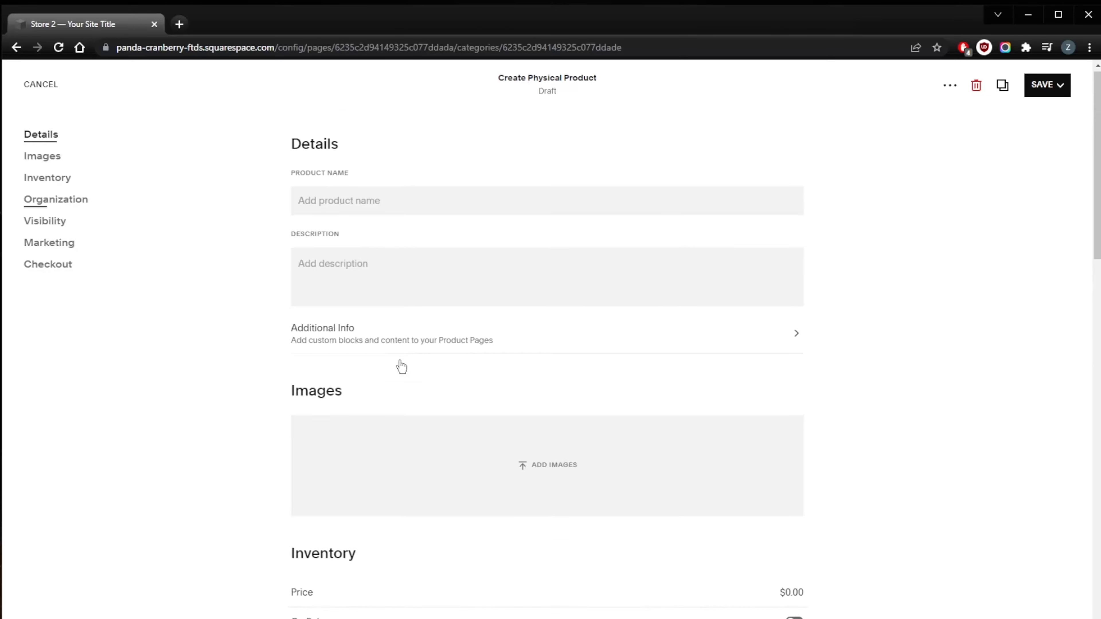
pyautogui.click(51, 84)
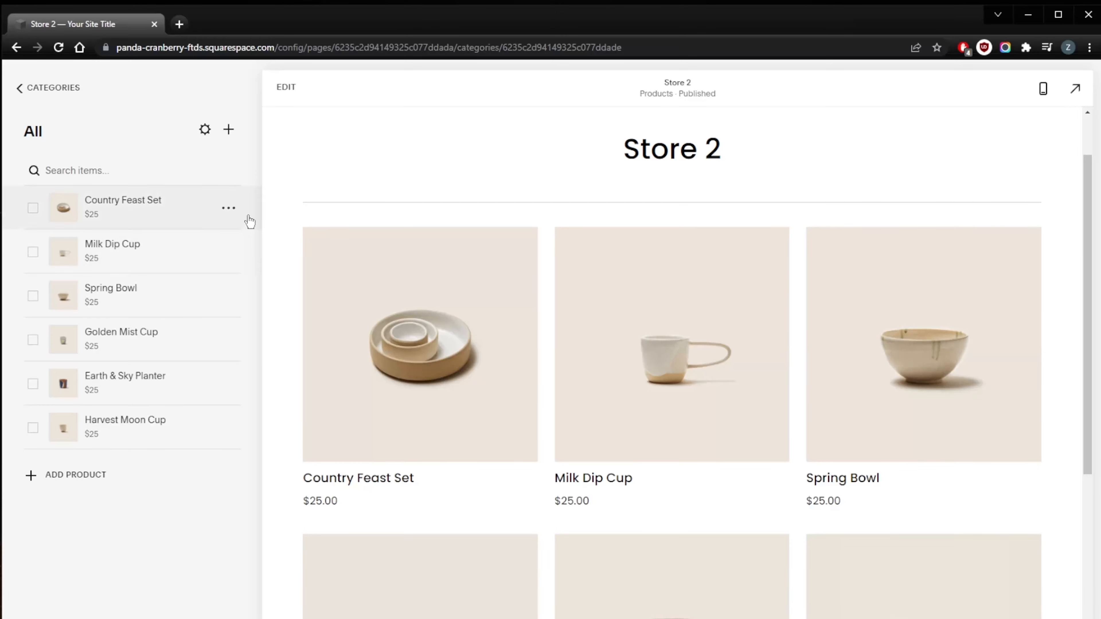
# - Set the page title to COOL SHIRTS in the Store 2 settings
pyautogui.click(205, 130)
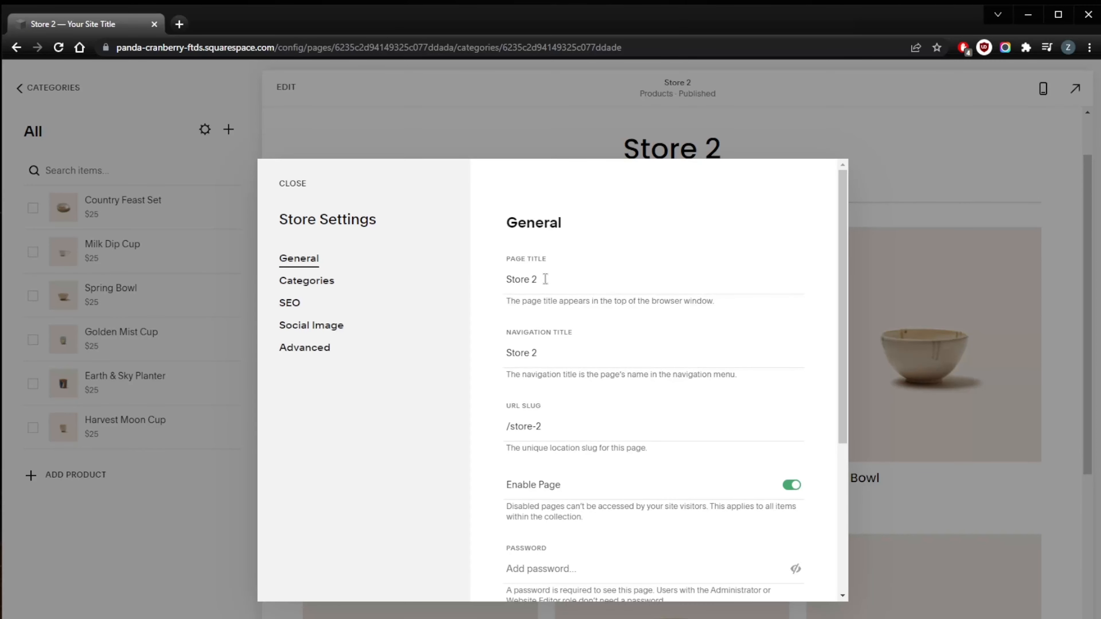
pyautogui.moveTo(546, 279); pyautogui.dragTo(449, 283)
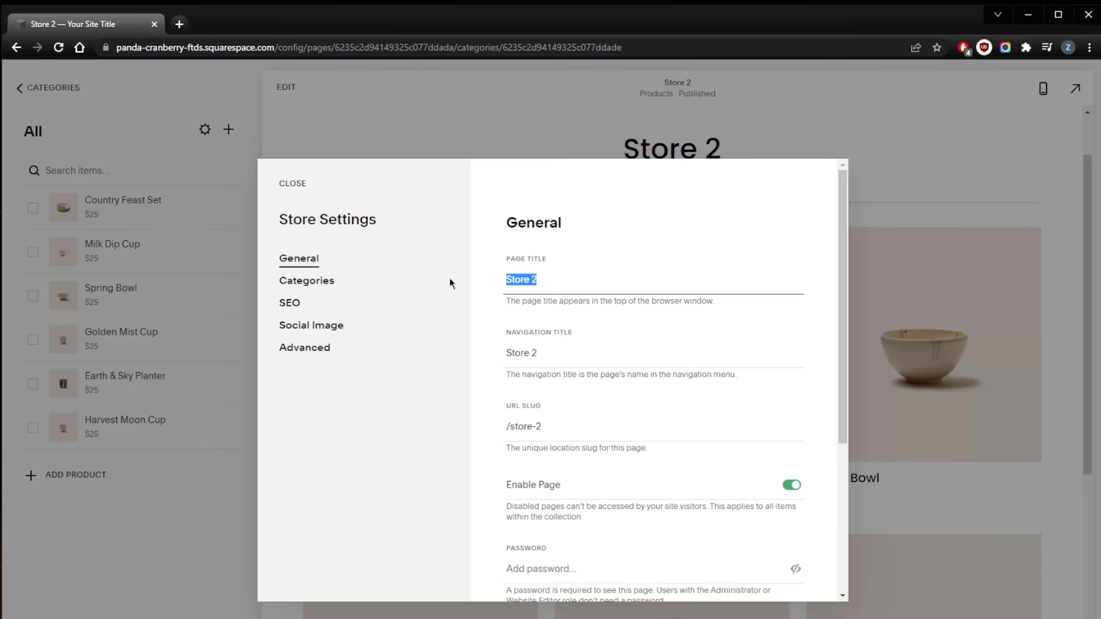
pyautogui.write('COOL SHIRT')
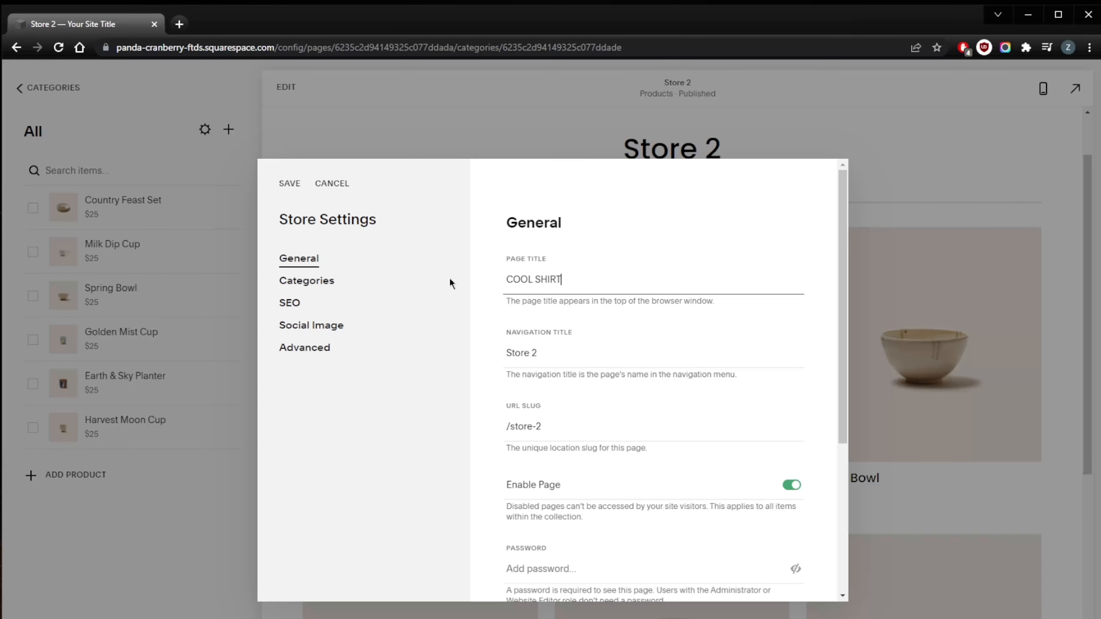
pyautogui.write('S')
pyautogui.click(555, 350)
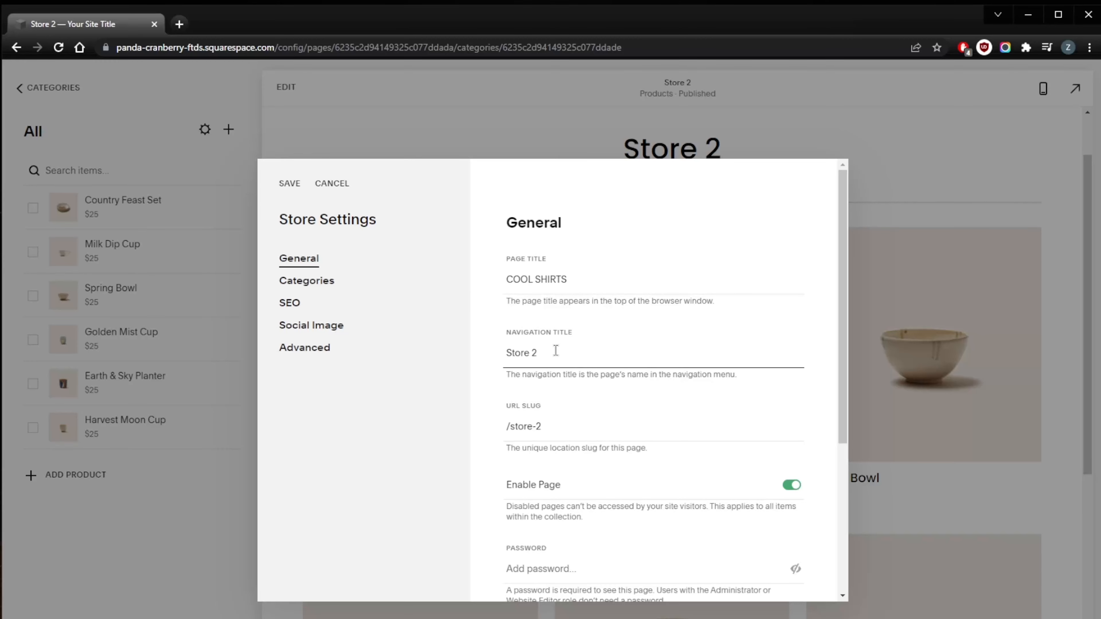
pyautogui.click(485, 332)
# - Review the remaining general store settings and open the store's category settings
pyautogui.scroll(-2, 564, 355)
pyautogui.scroll(-5, 566, 356)
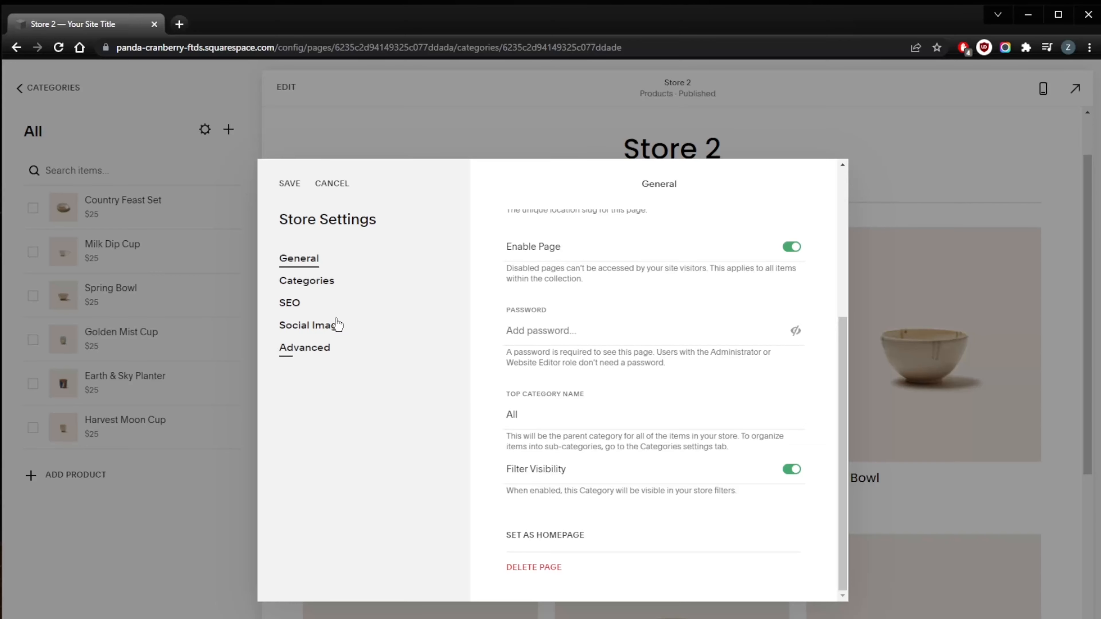
pyautogui.click(327, 281)
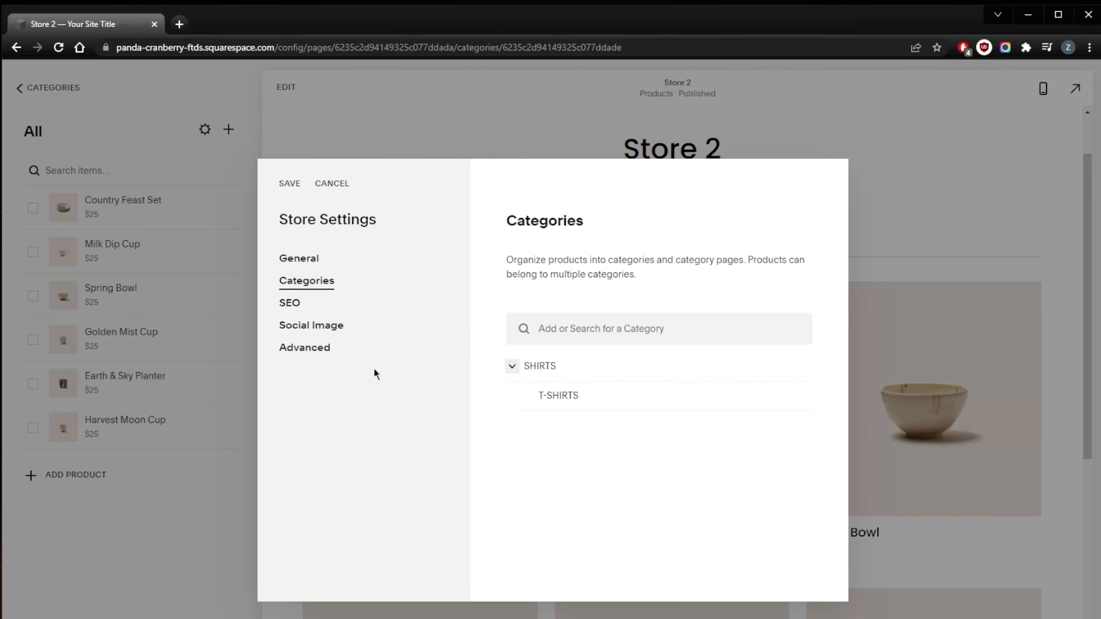
# - Review the store's SEO, social image and advanced settings, including the Quick View option
pyautogui.click(300, 306)
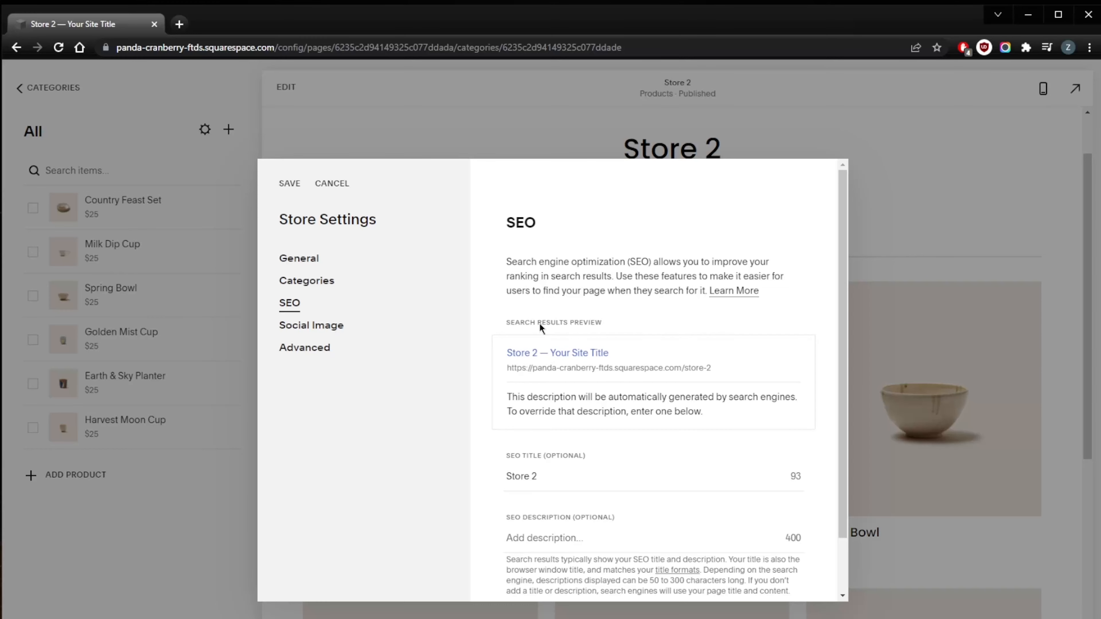
pyautogui.click(311, 325)
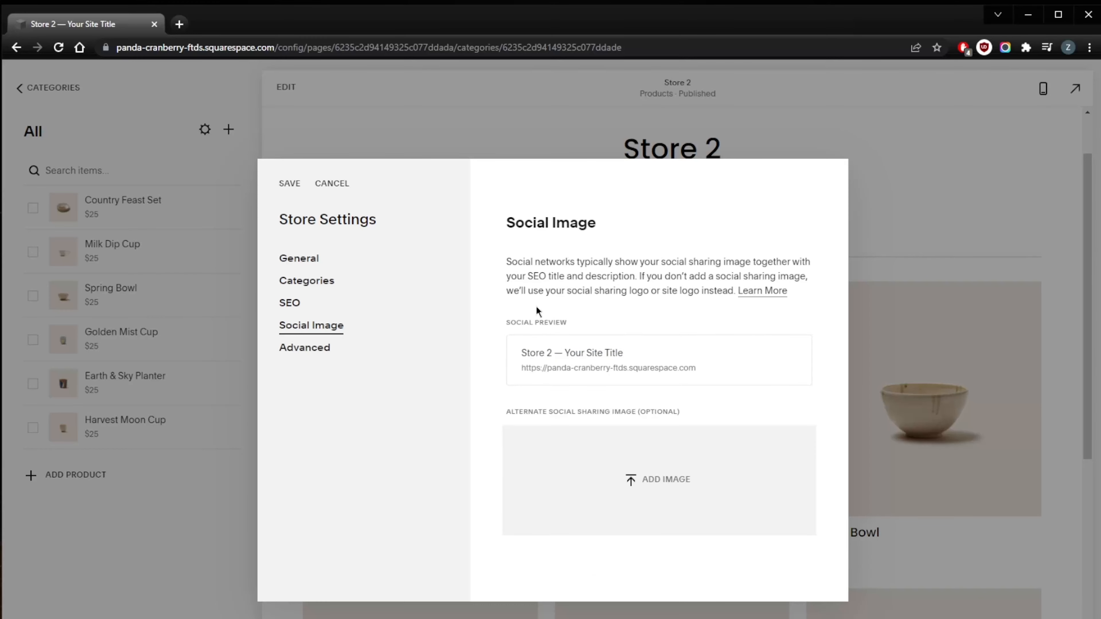
pyautogui.click(289, 349)
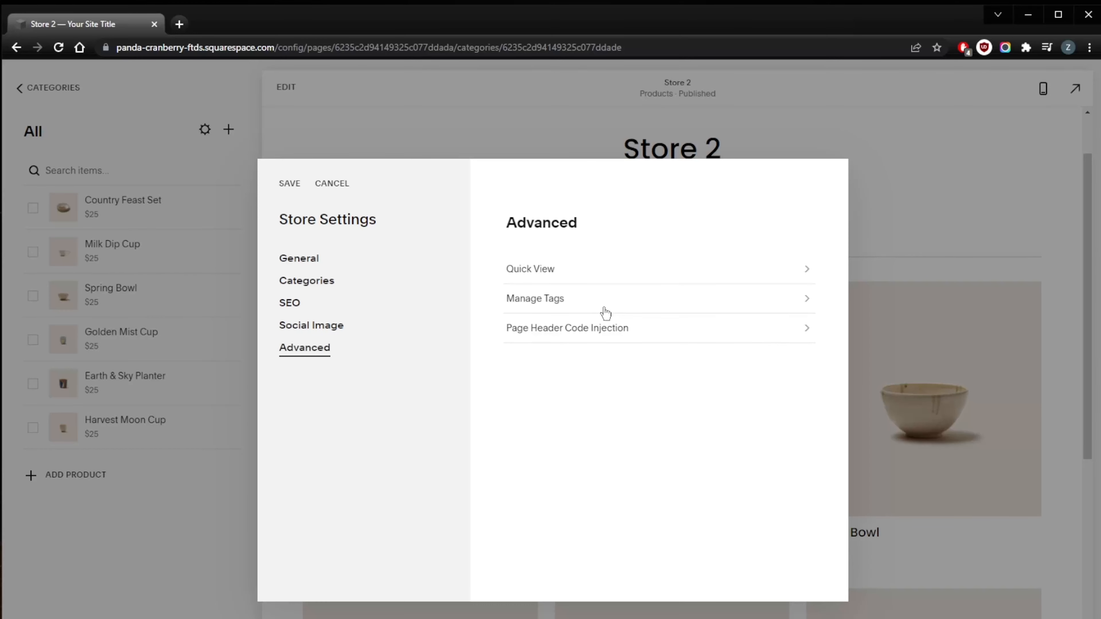
pyautogui.click(697, 279)
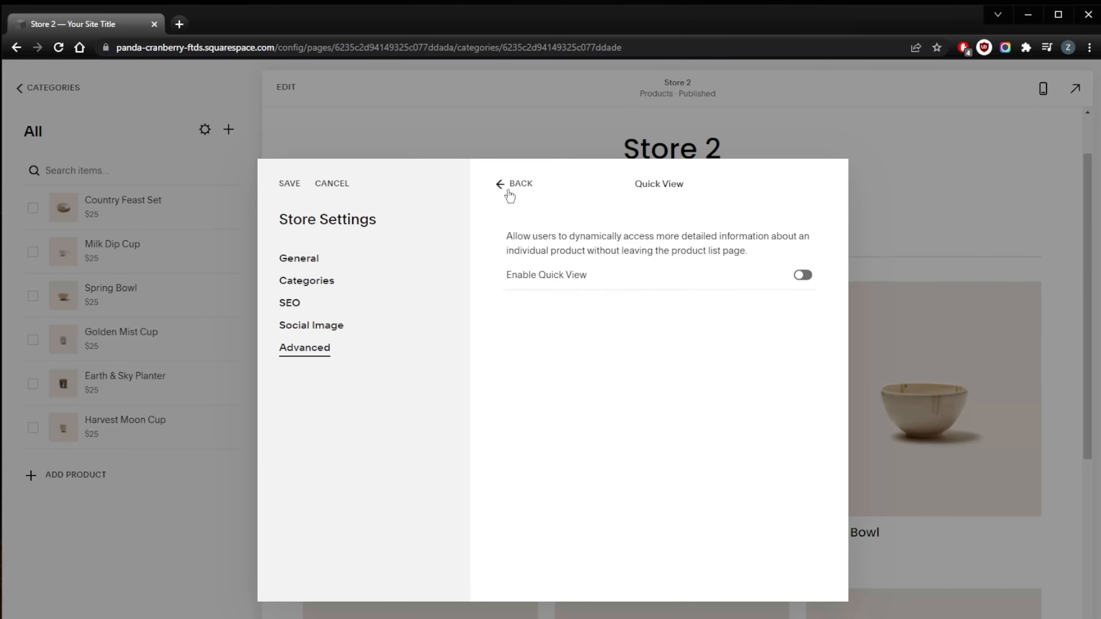
pyautogui.click(522, 194)
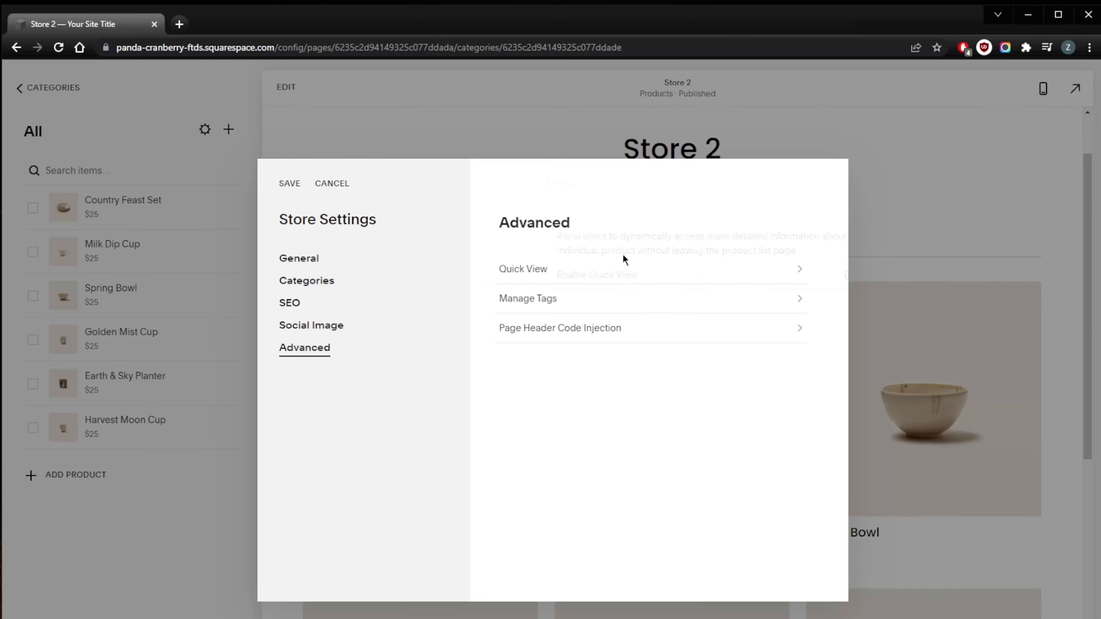
# - Enable Quick View in the store's advanced settings and check the tag management options
pyautogui.click(799, 273)
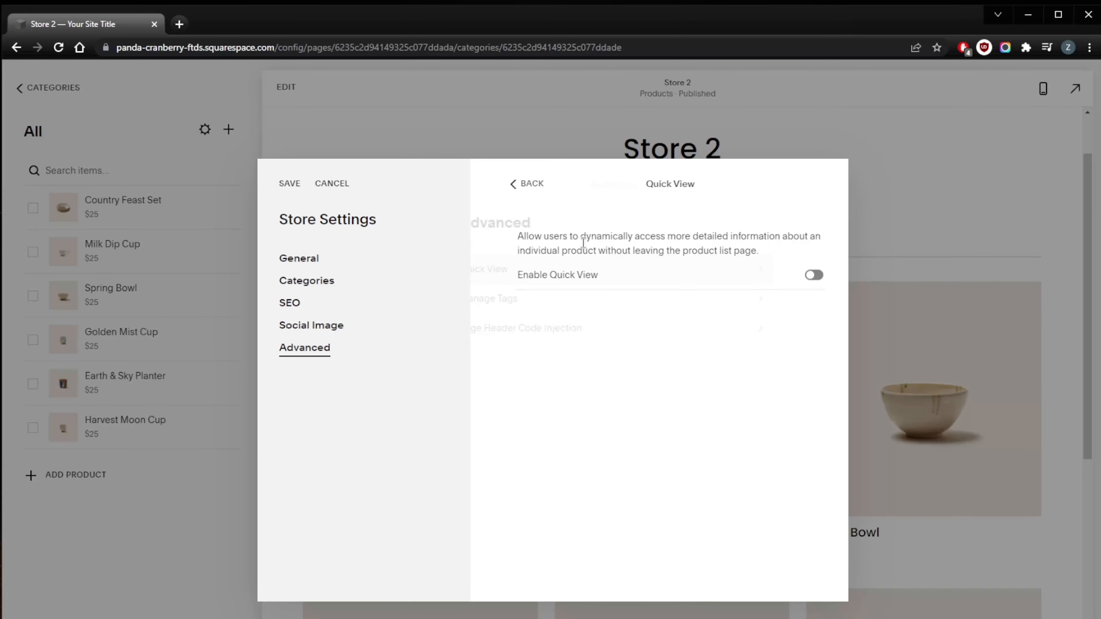
pyautogui.click(802, 275)
pyautogui.click(514, 184)
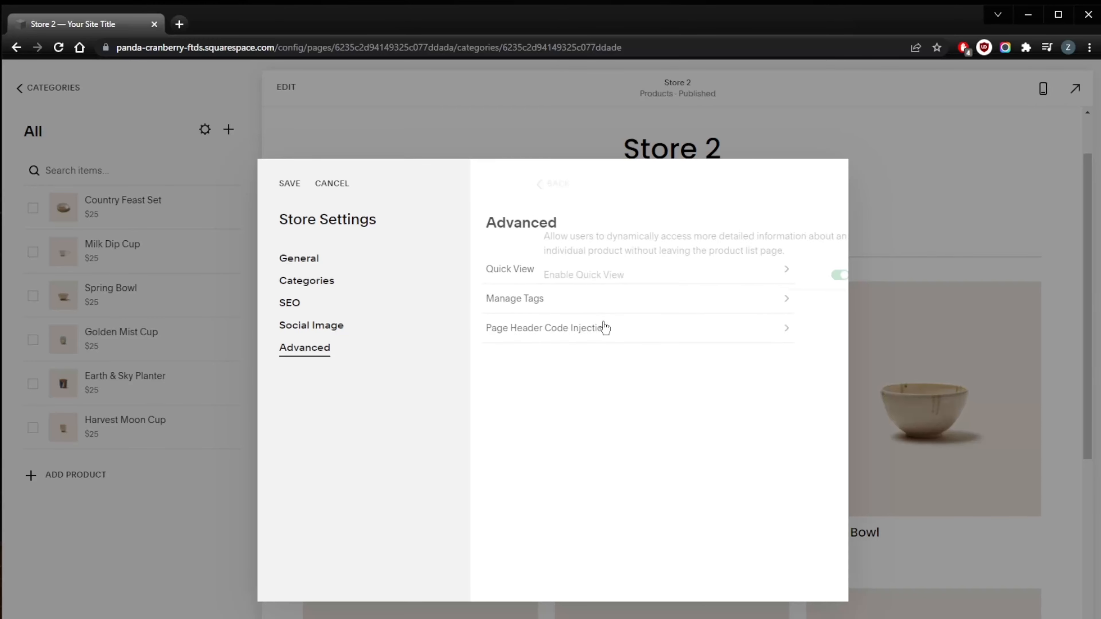
pyautogui.click(554, 304)
pyautogui.click(531, 185)
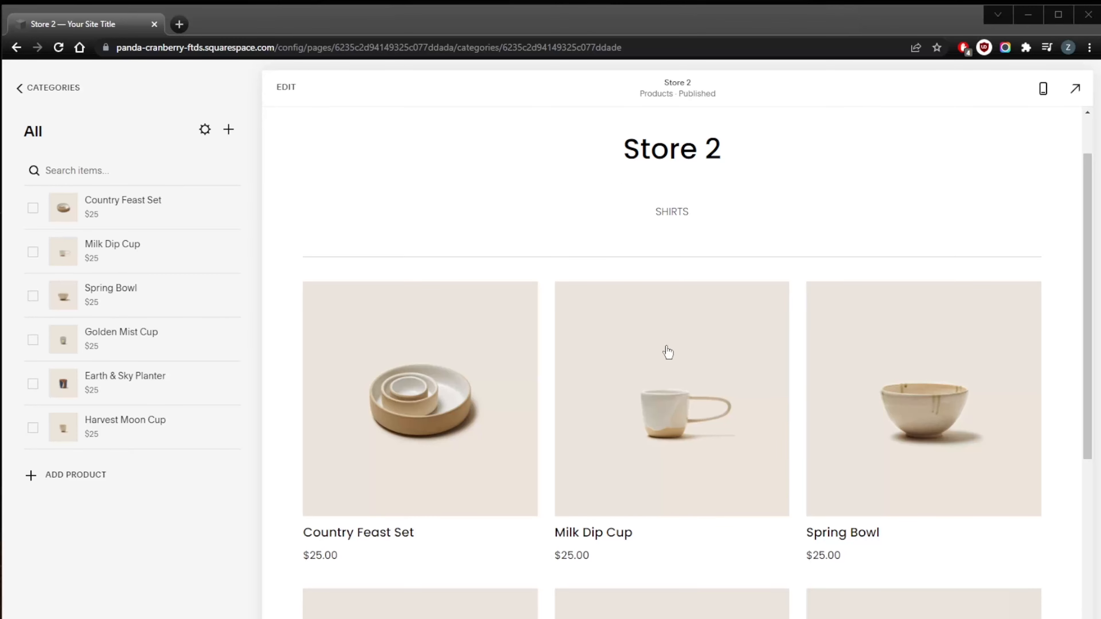
# - Leave Store 2 for the site's Commerce section, skip the store setup questions and close the setup guide
pyautogui.scroll(-6, 565, 364)
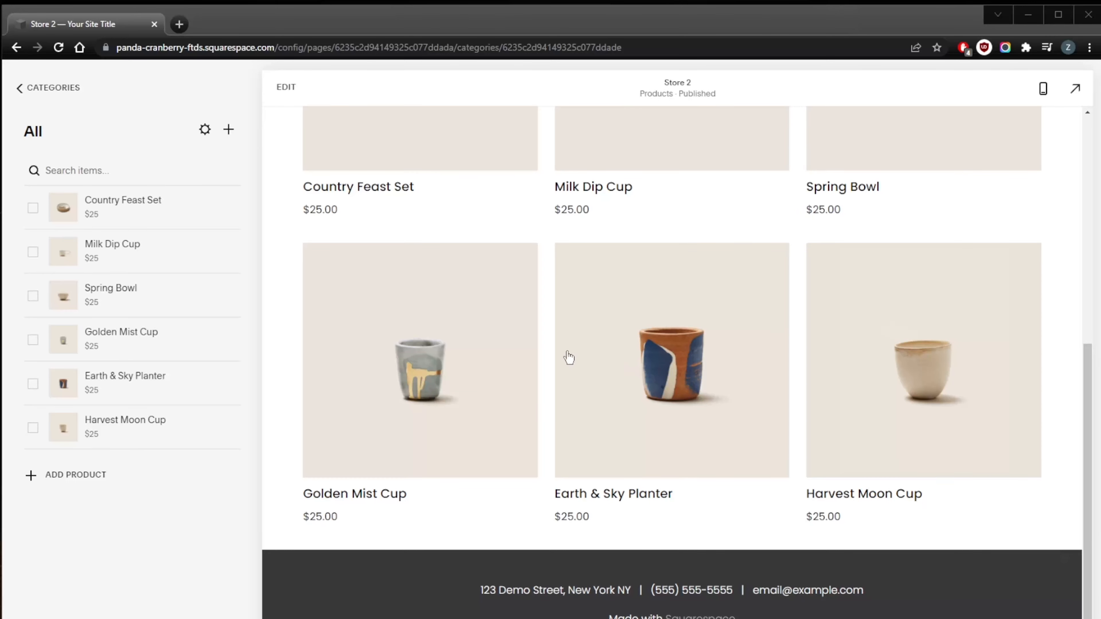
pyautogui.click(18, 88)
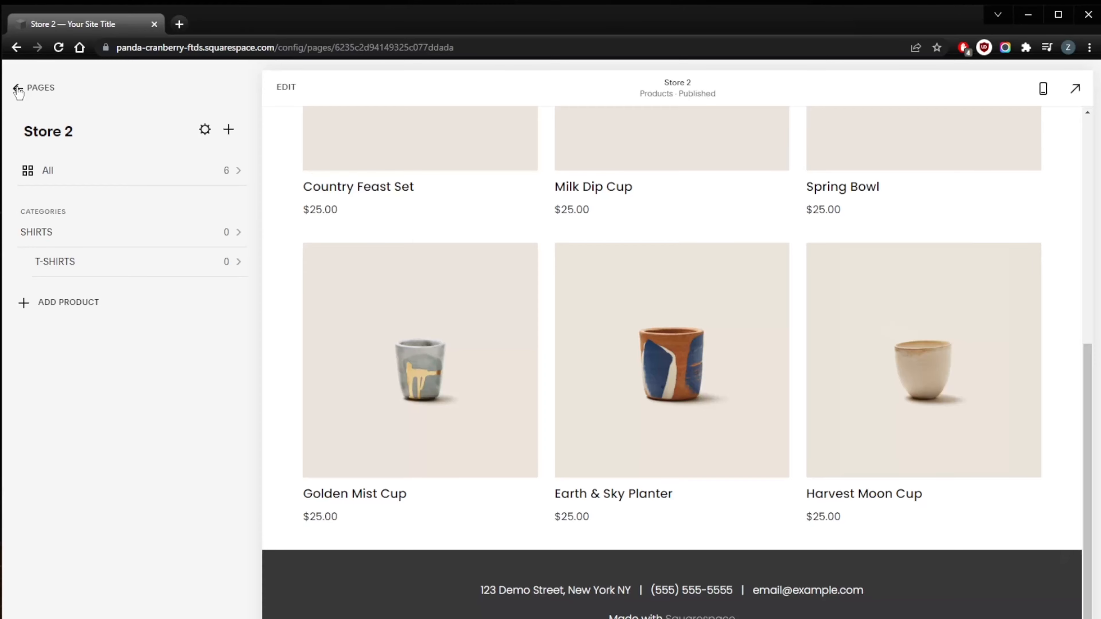
pyautogui.click(18, 90)
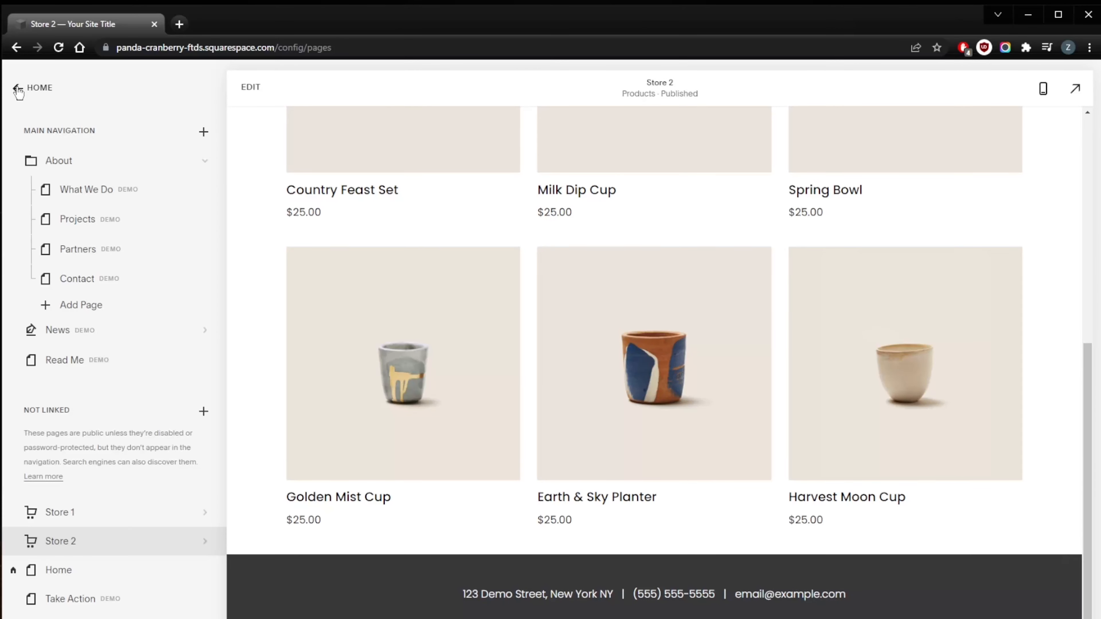
pyautogui.click(18, 90)
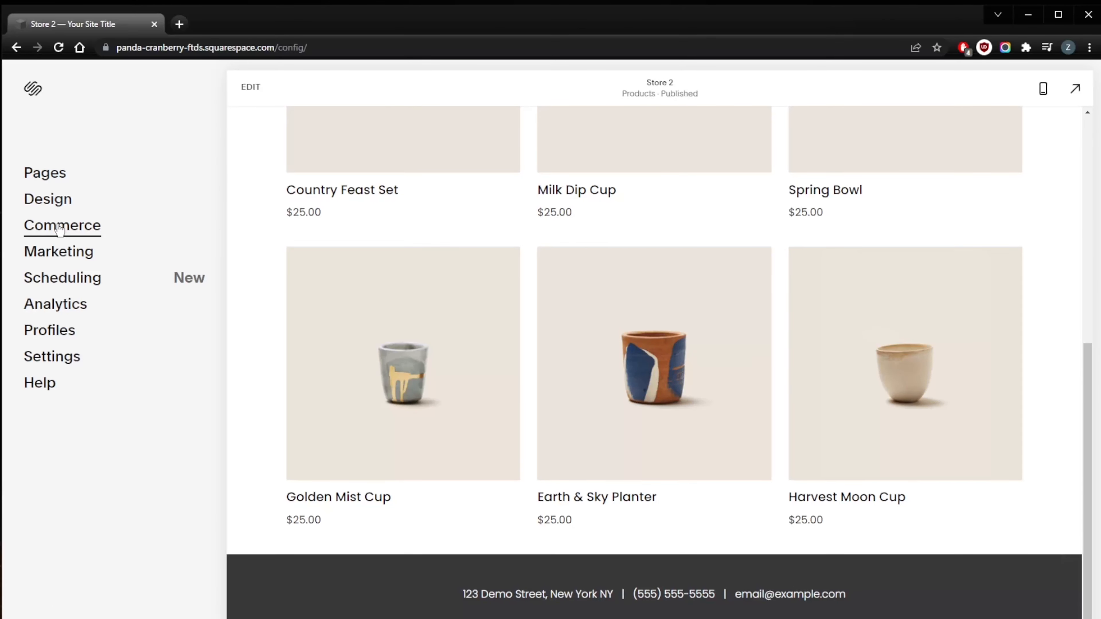
pyautogui.click(60, 228)
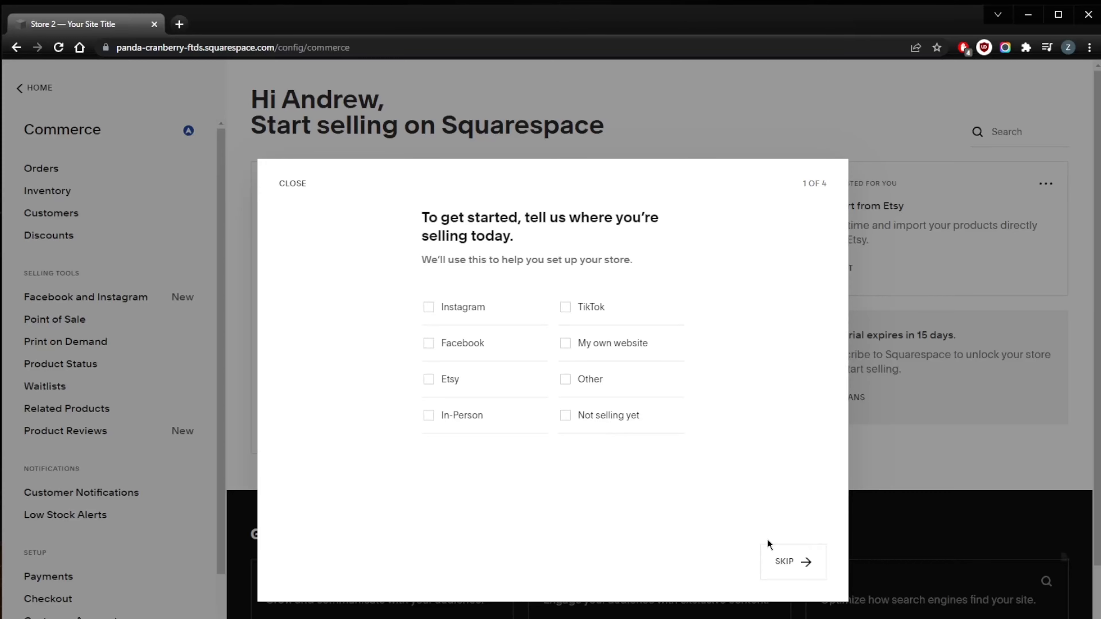
pyautogui.click(796, 569)
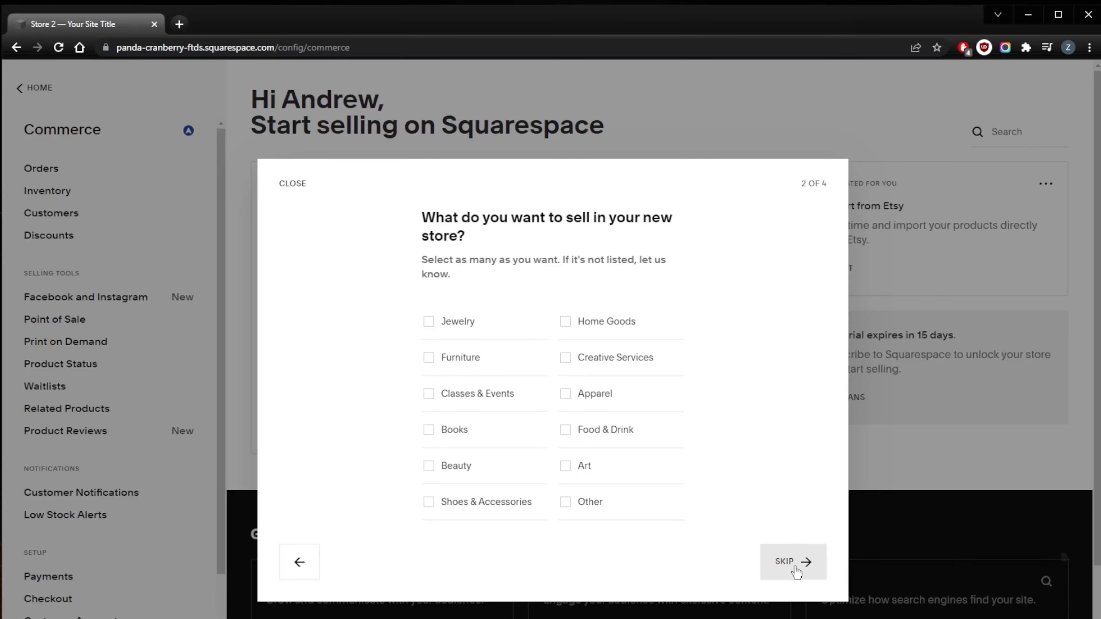
pyautogui.click(797, 572)
pyautogui.click(792, 562)
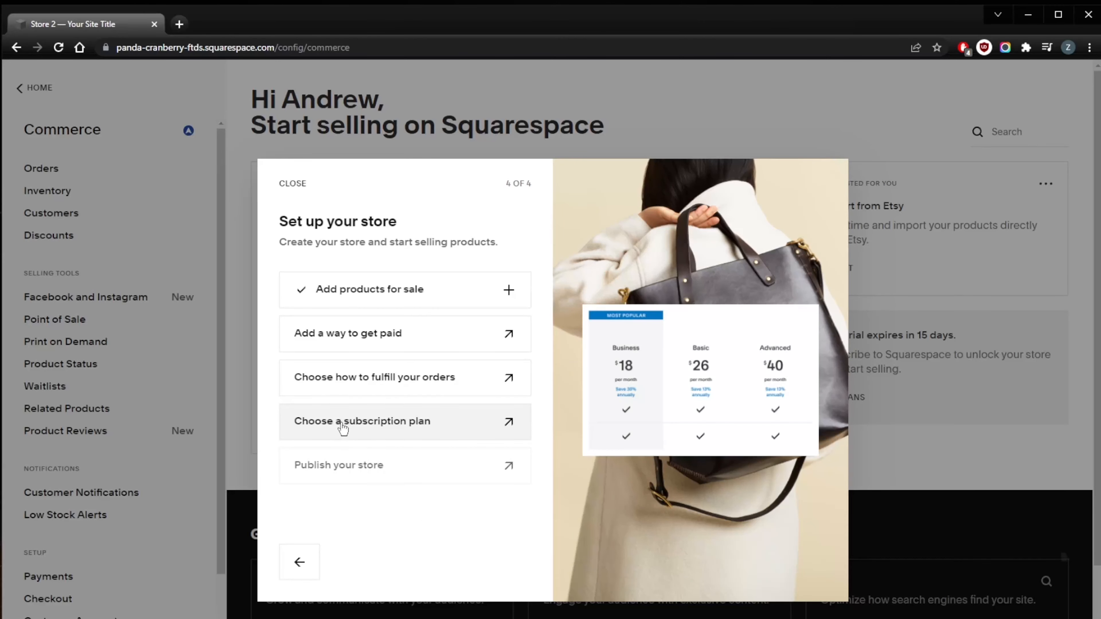
pyautogui.click(293, 184)
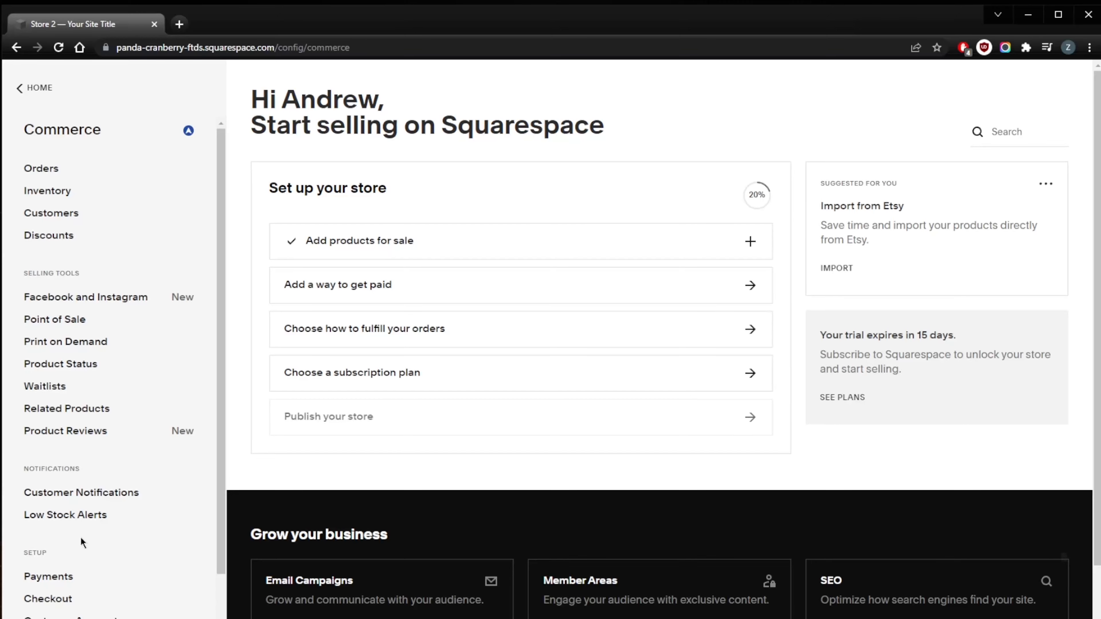
# - Review the available payment processors and the store currency choices without changing them, then return to the Commerce overview
pyautogui.click(49, 577)
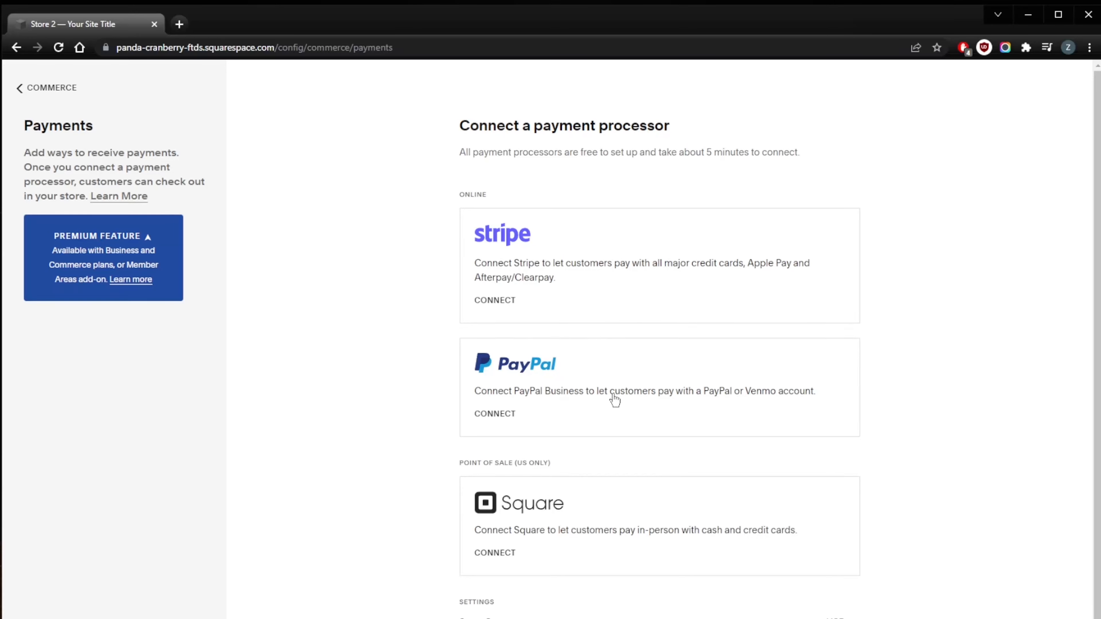
pyautogui.scroll(-1, 617, 398)
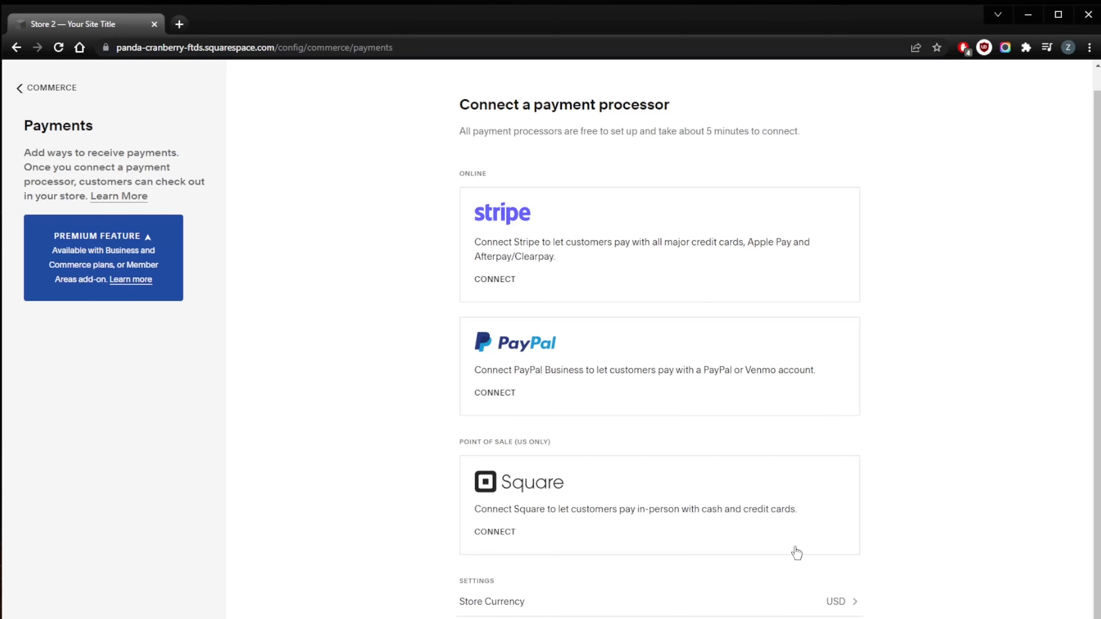
pyautogui.click(850, 610)
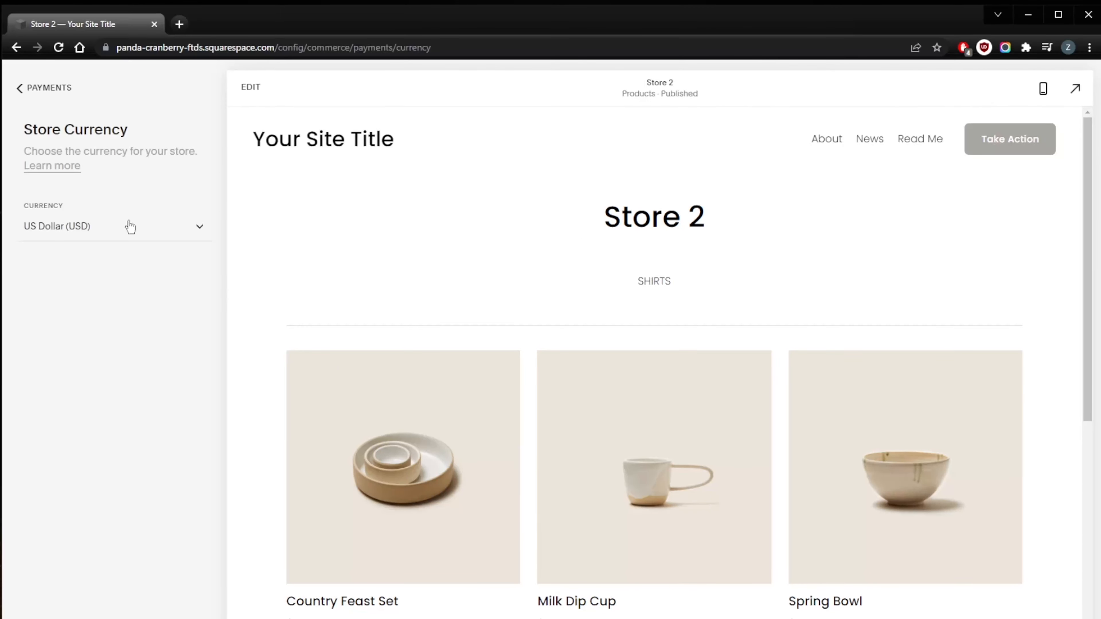
pyautogui.click(134, 234)
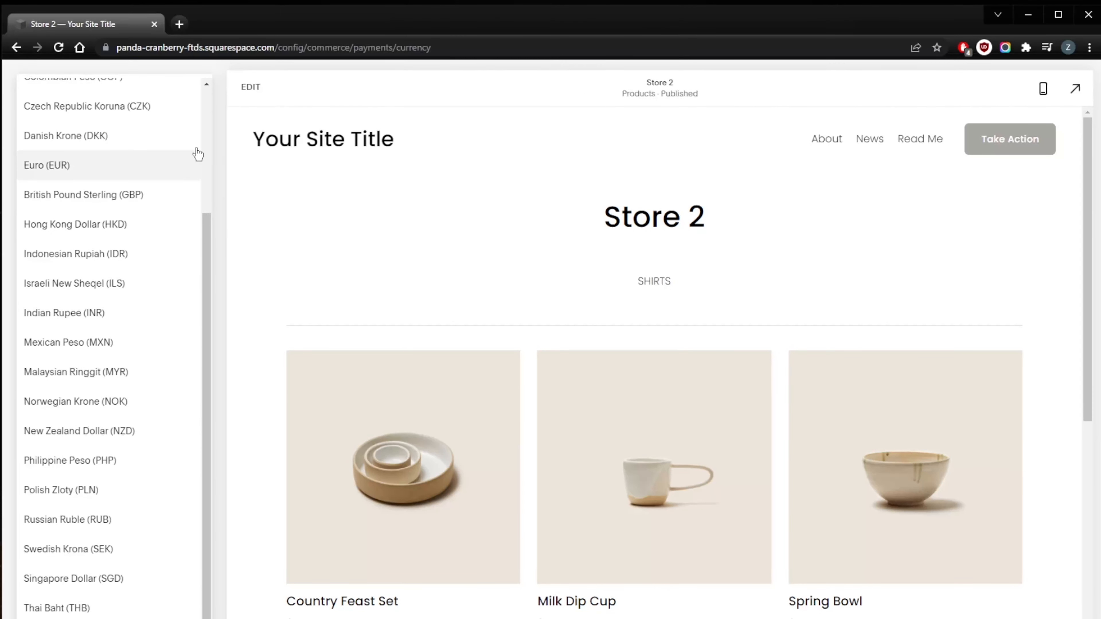
pyautogui.click(321, 179)
pyautogui.click(21, 90)
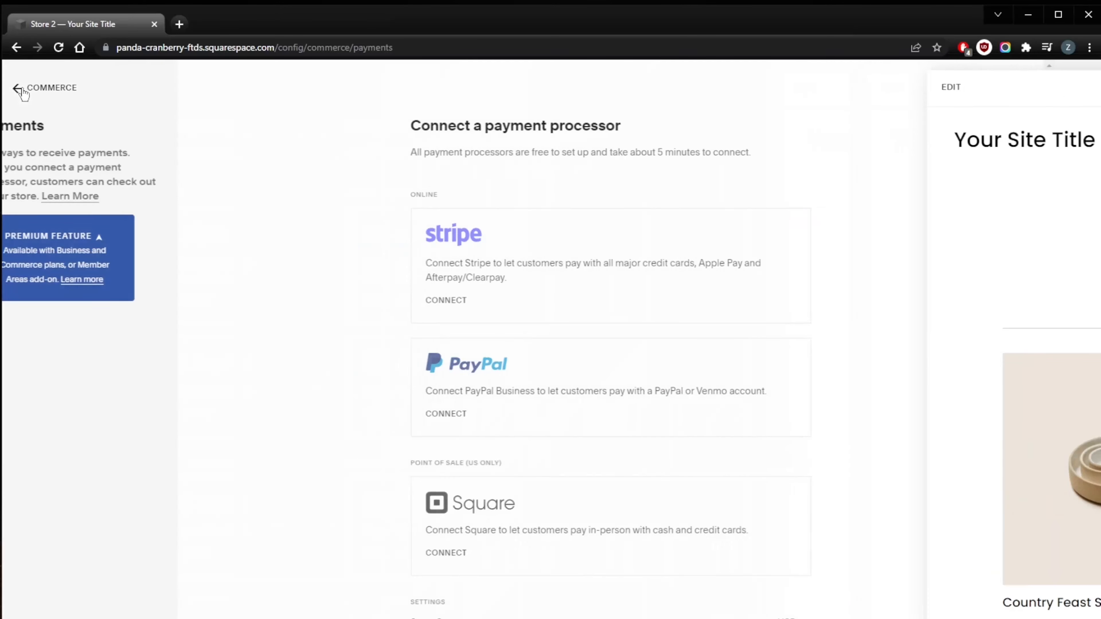
pyautogui.click(20, 90)
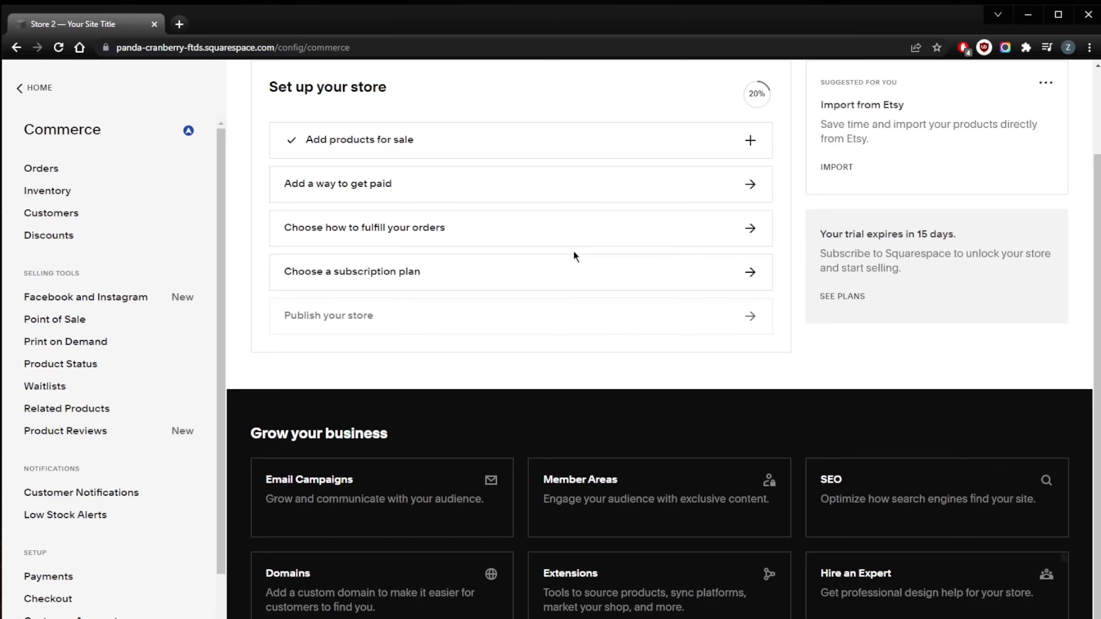
# - Review the shipping option types in the shipping settings without adding one, then return to the site's main menu
pyautogui.click(78, 618)
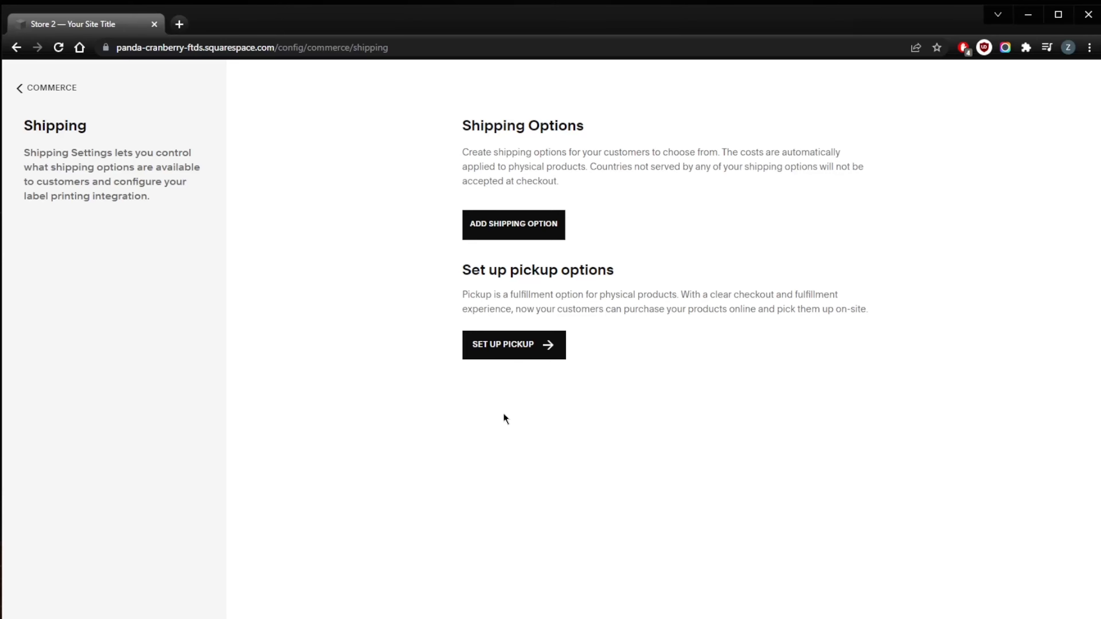
pyautogui.click(511, 228)
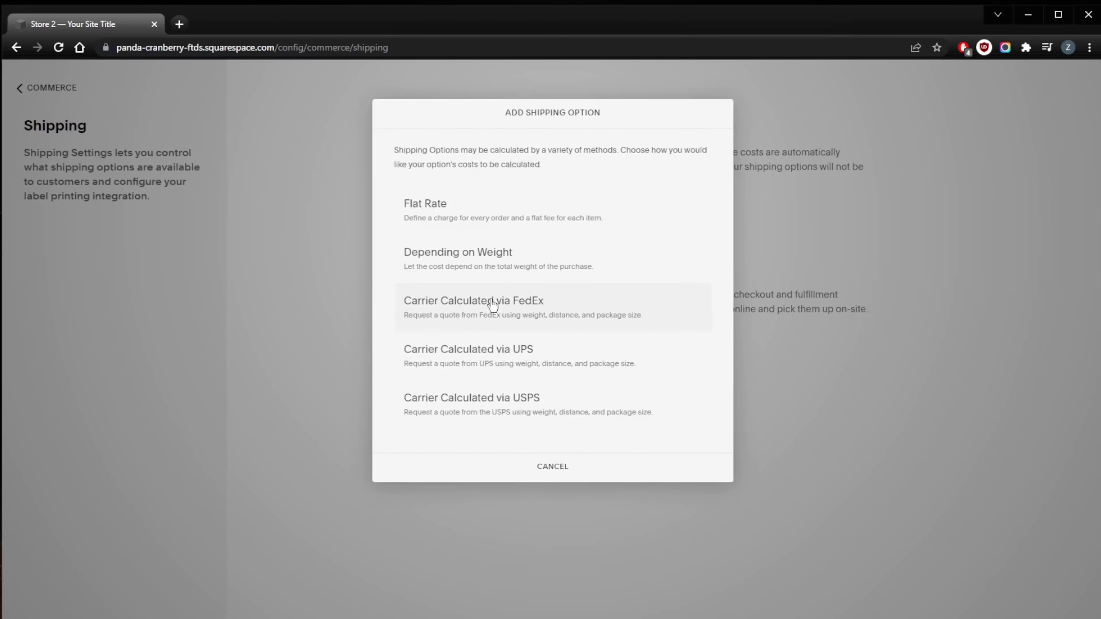
pyautogui.click(553, 467)
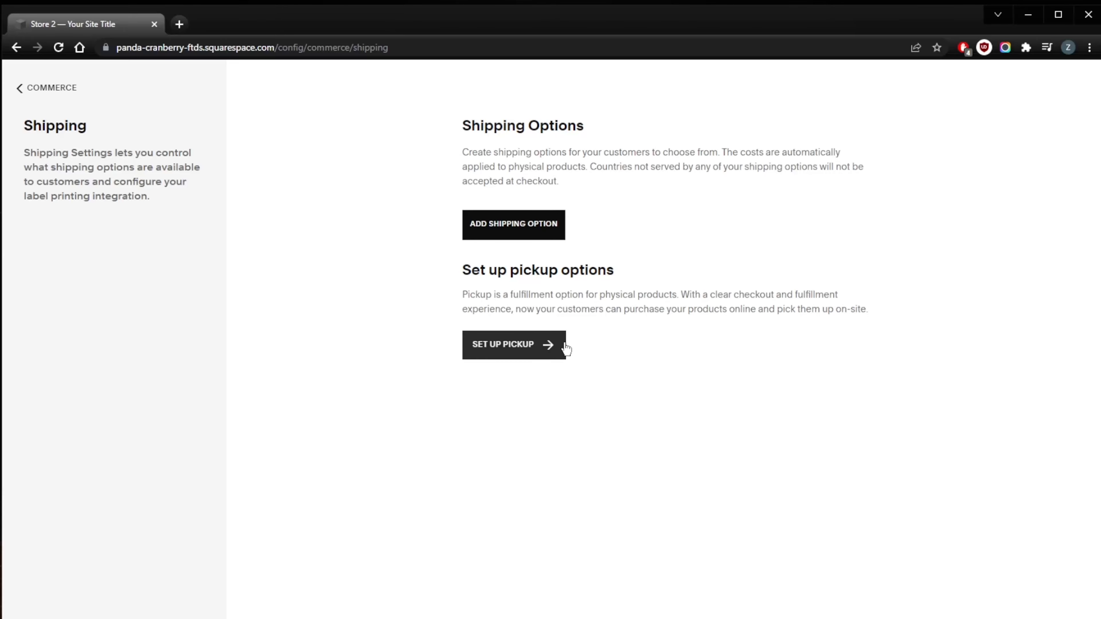
pyautogui.click(20, 89)
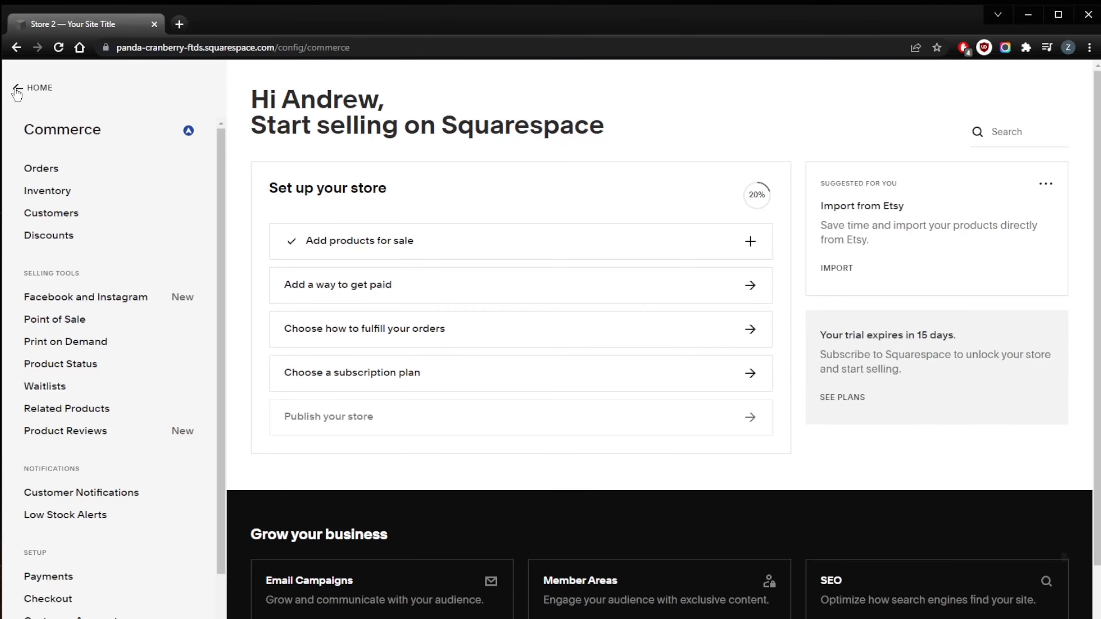
pyautogui.click(18, 91)
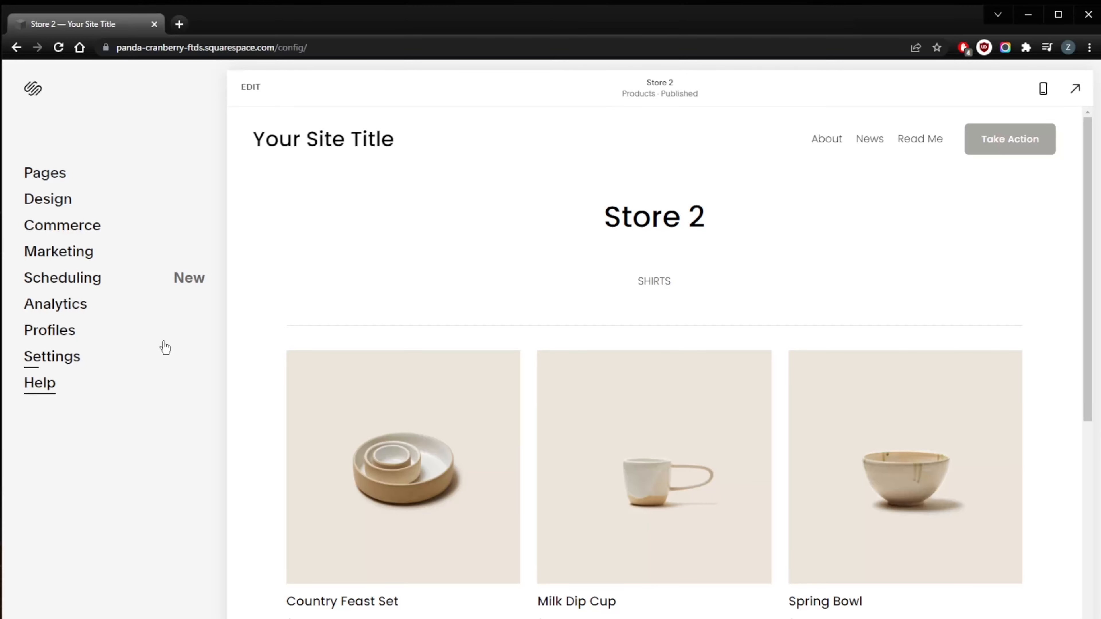
pyautogui.scroll(-8, 538, 283)
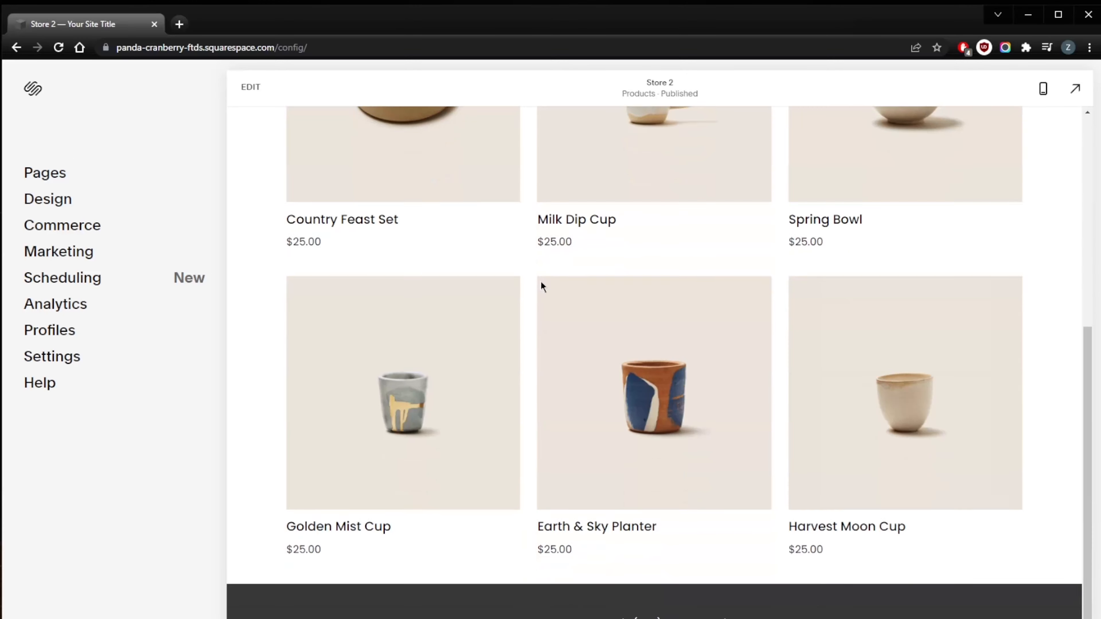
pyautogui.scroll(3, 519, 296)
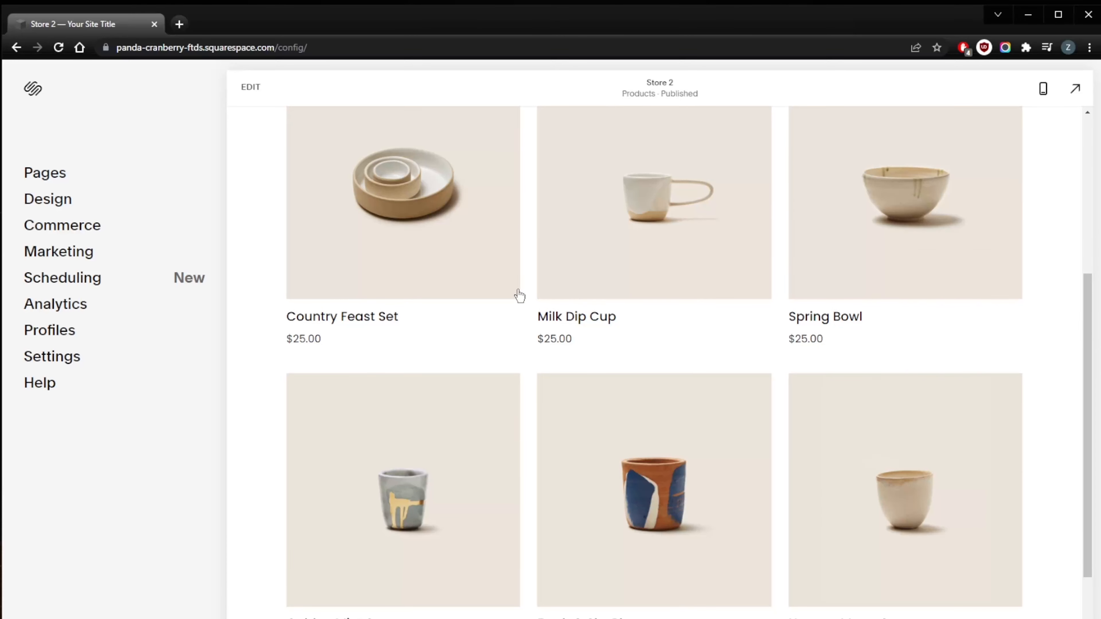